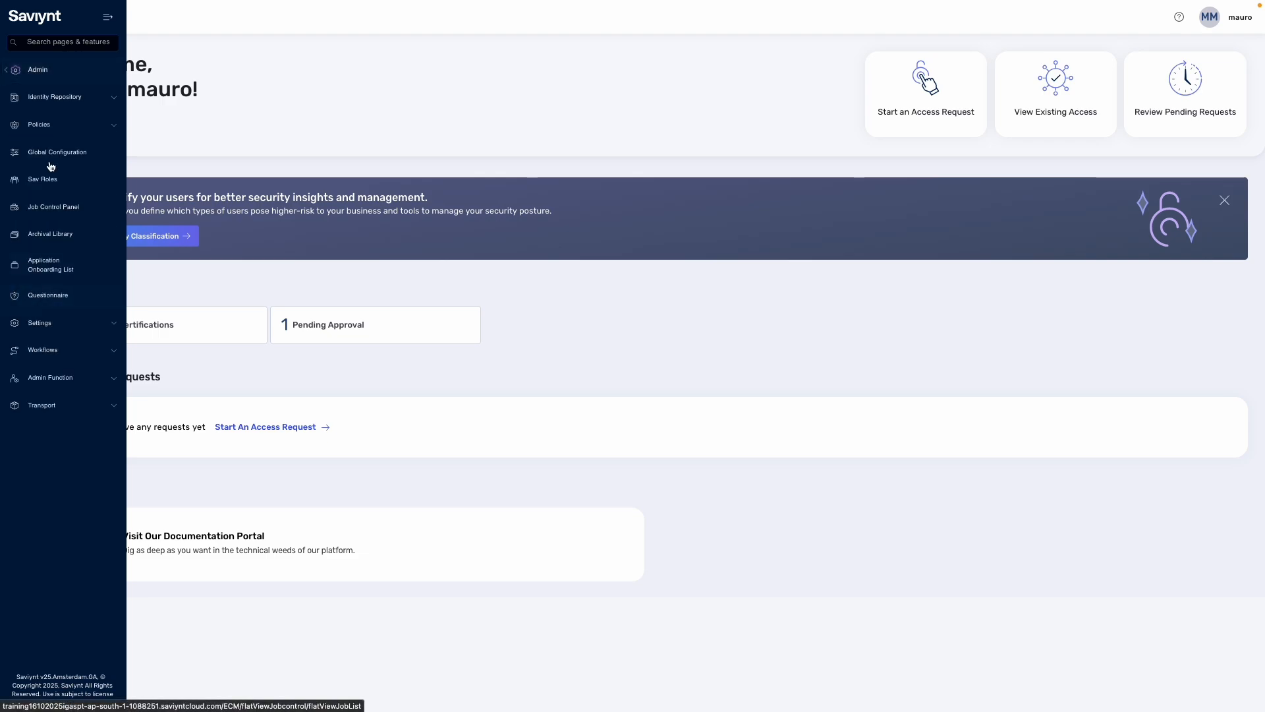
Step: Open the Active Directory security system from the identity repository and examine its Access Add Workflow options
left_click(52, 98)
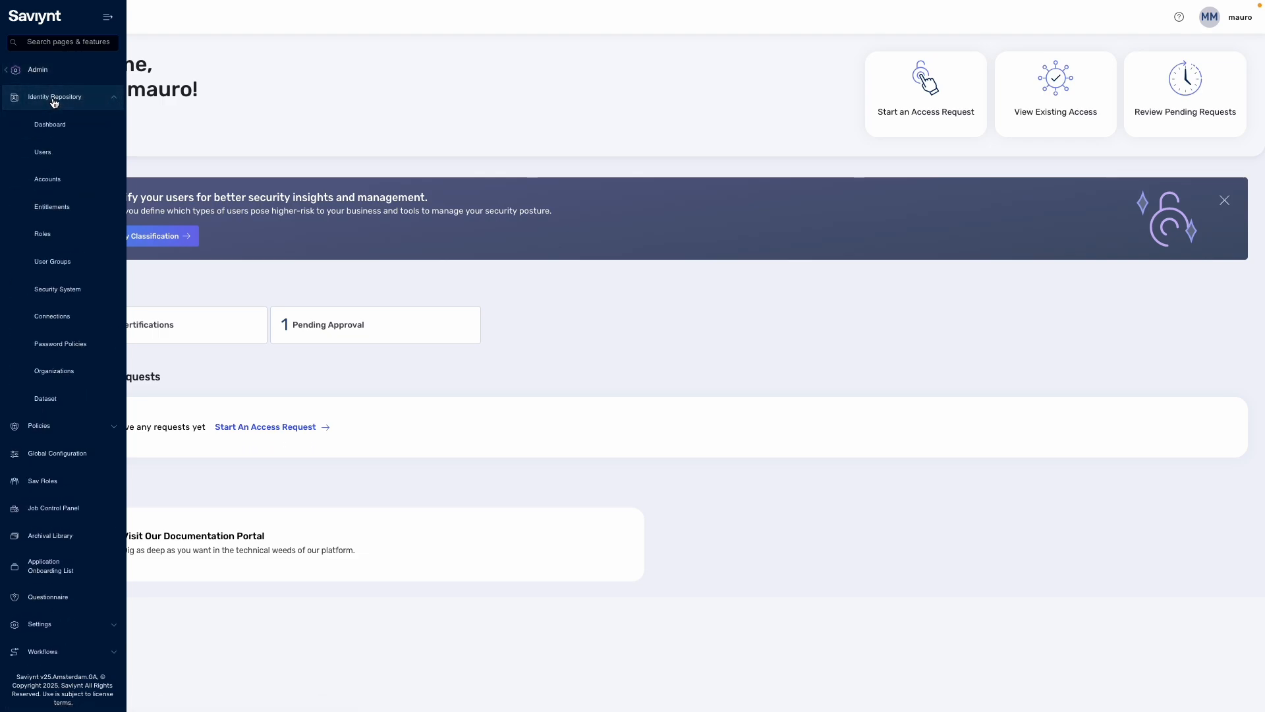
left_click(58, 290)
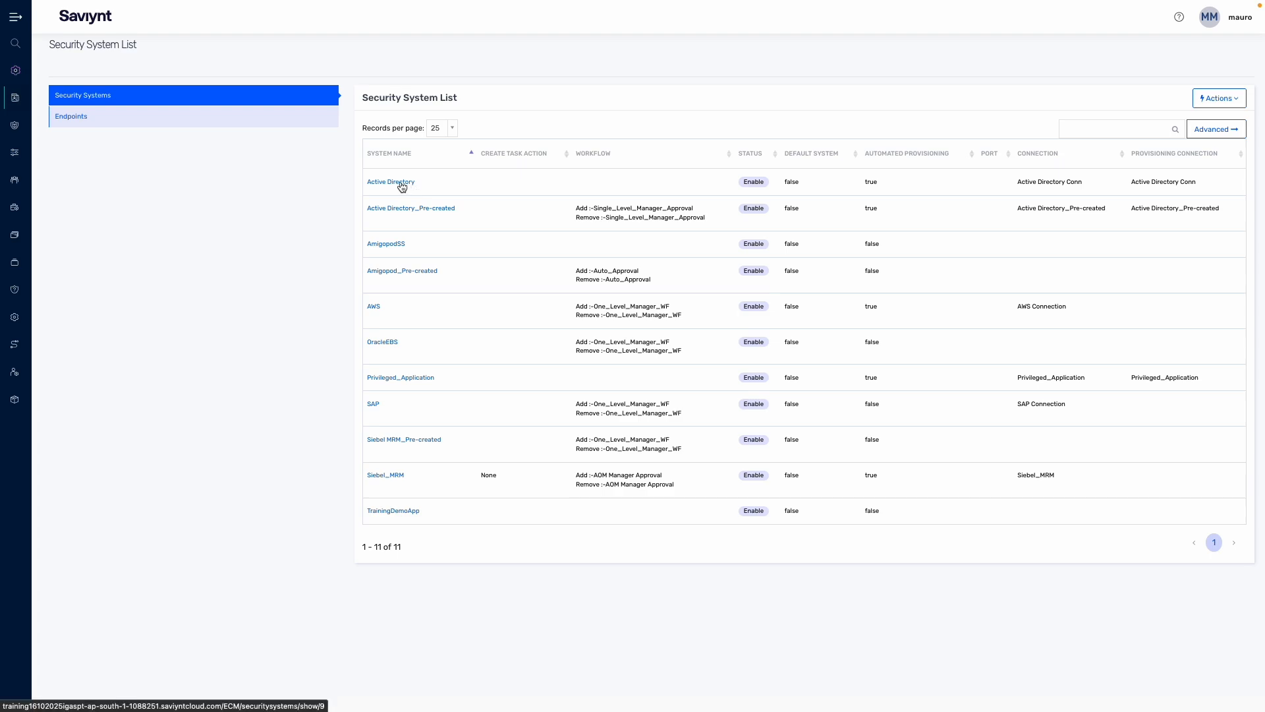
left_click(389, 184)
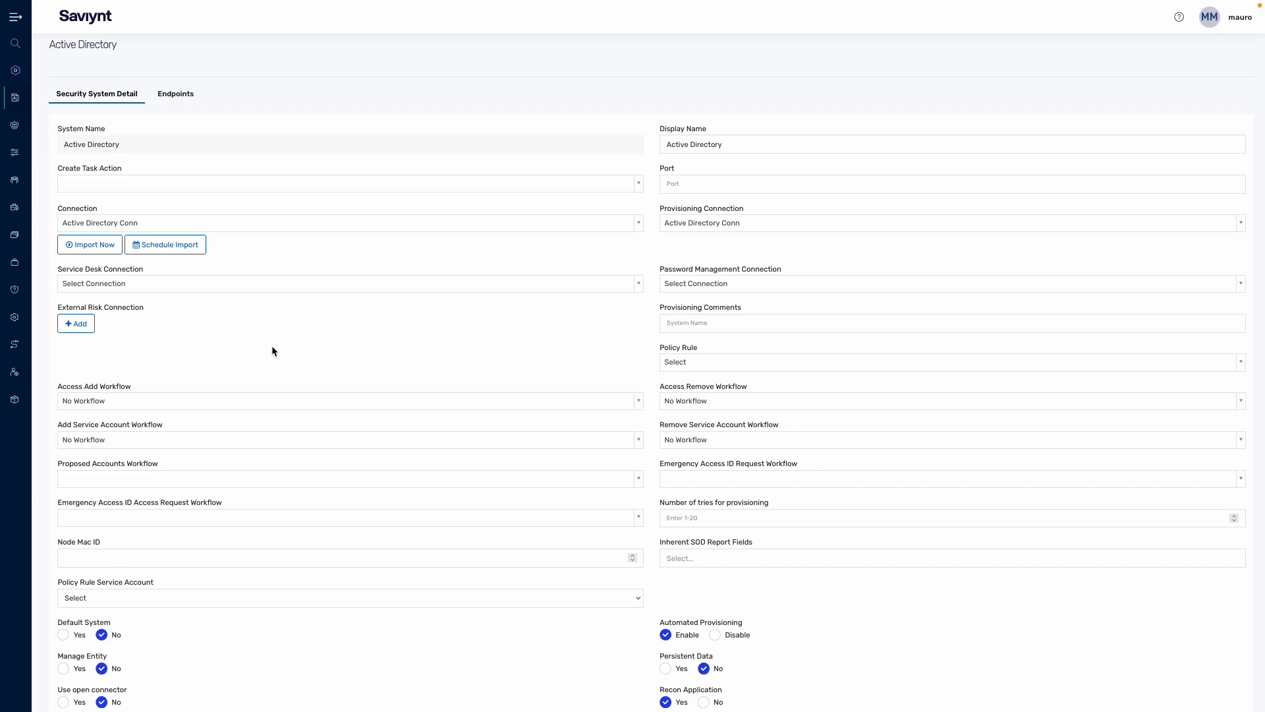
left_click(278, 402)
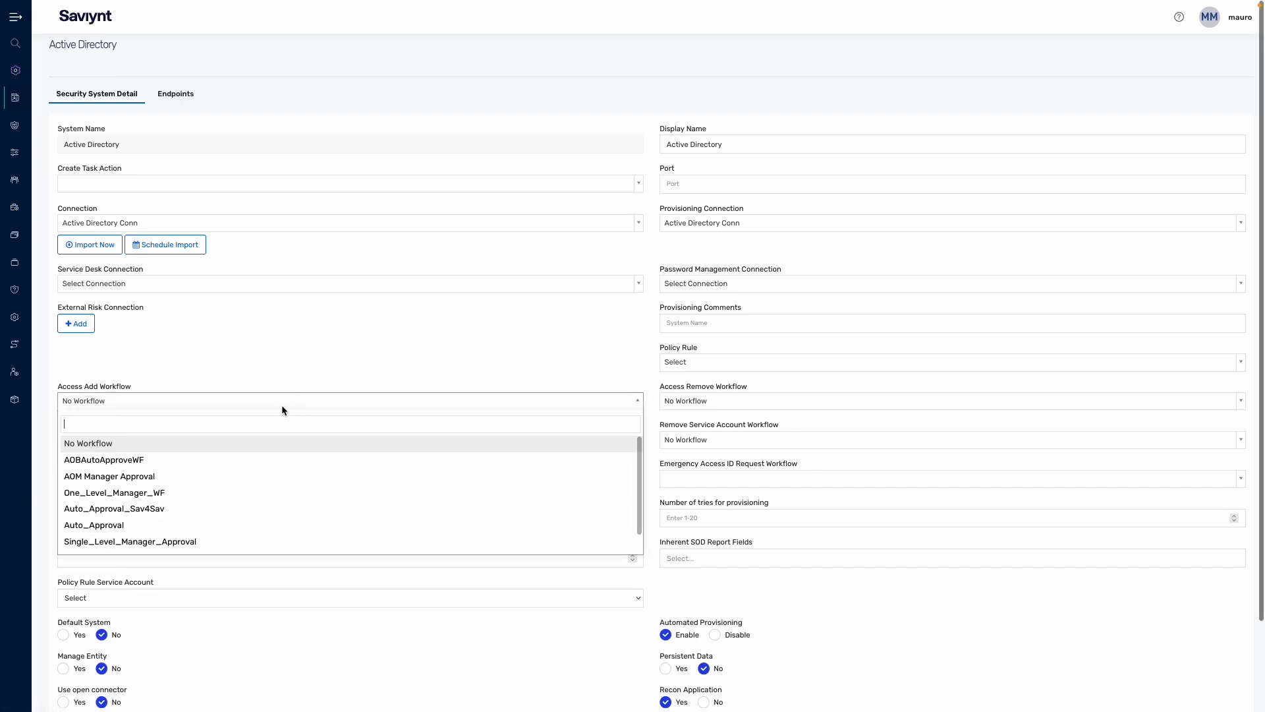
left_click(280, 370)
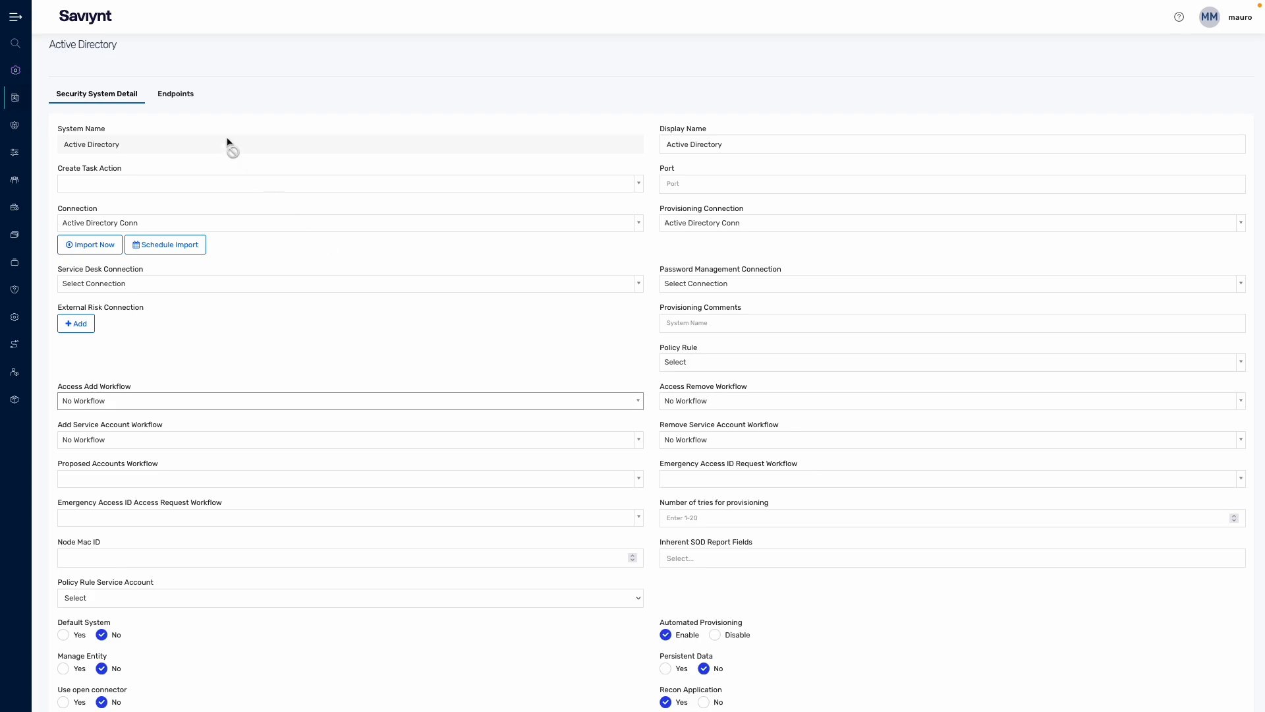
Step: Return to the home page and start an application access request for someone else
left_click(86, 16)
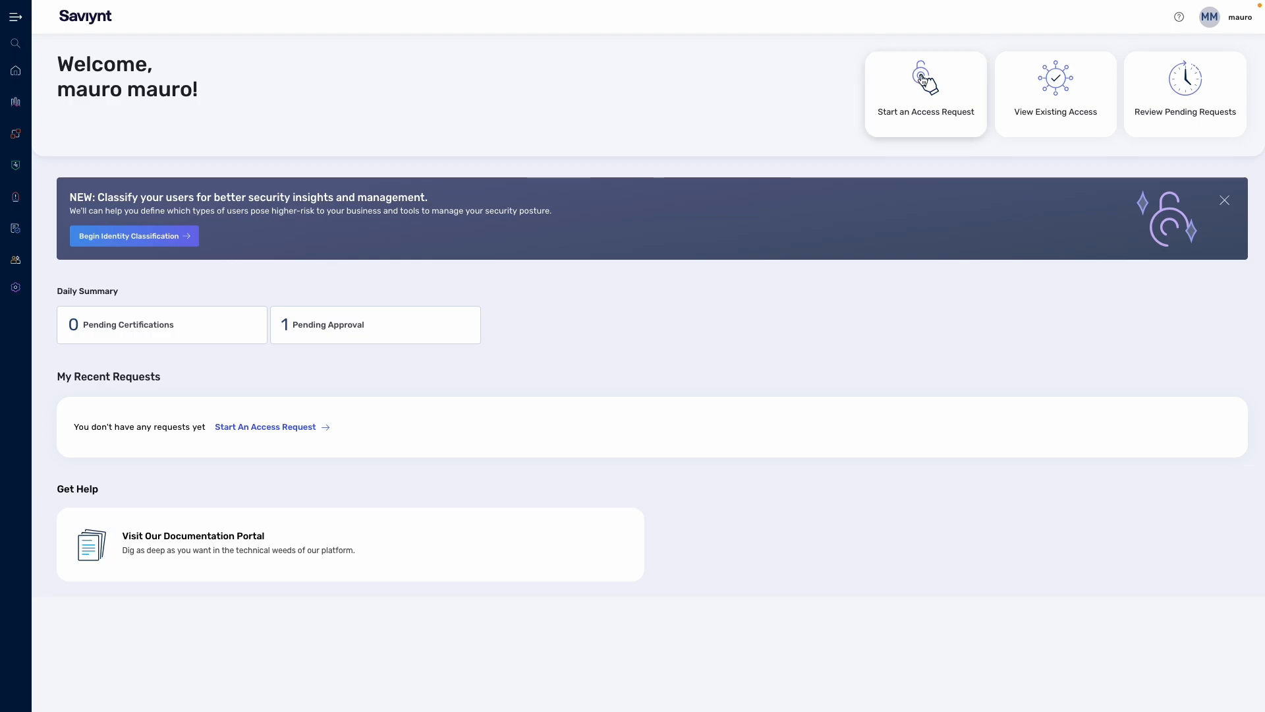
left_click(925, 81)
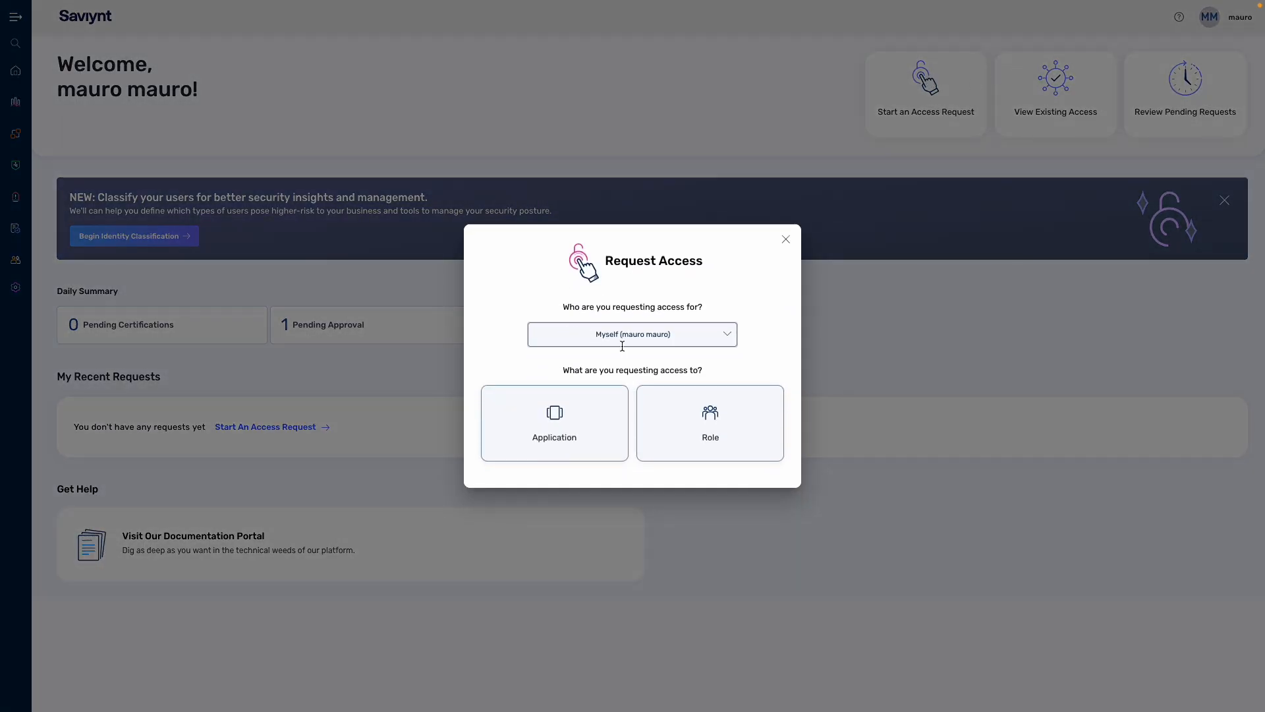
left_click(786, 240)
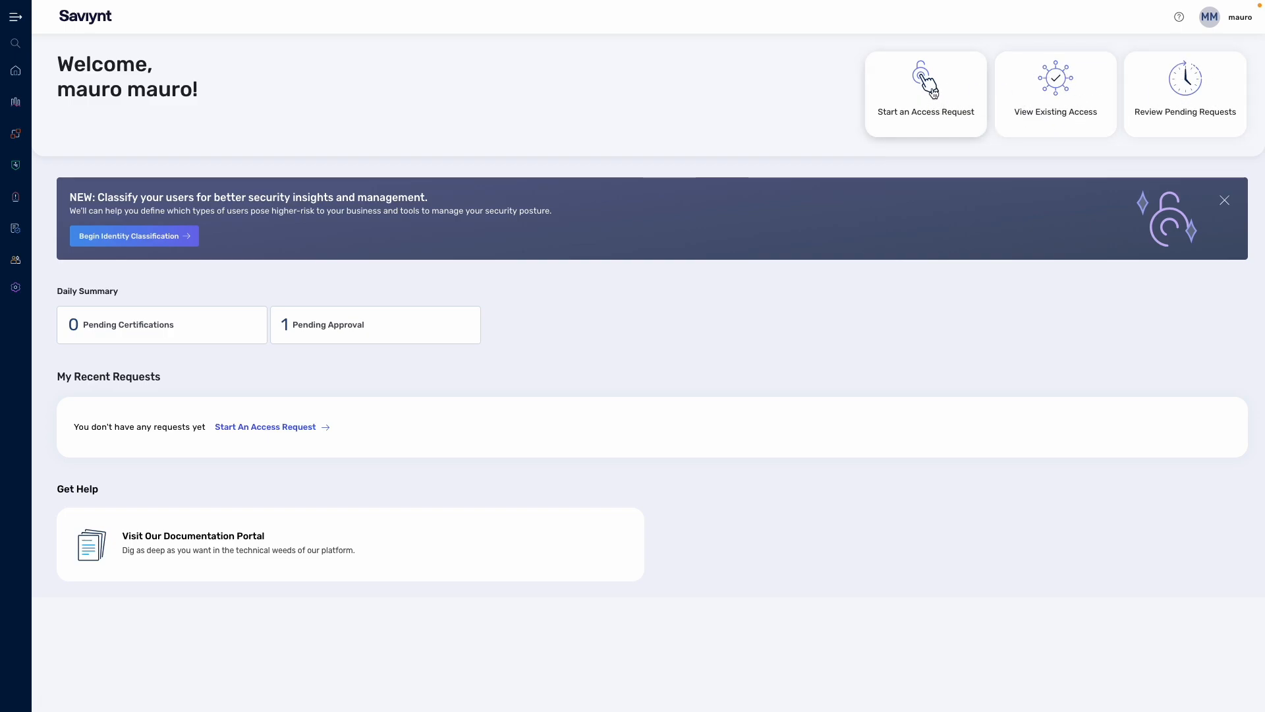
left_click(929, 86)
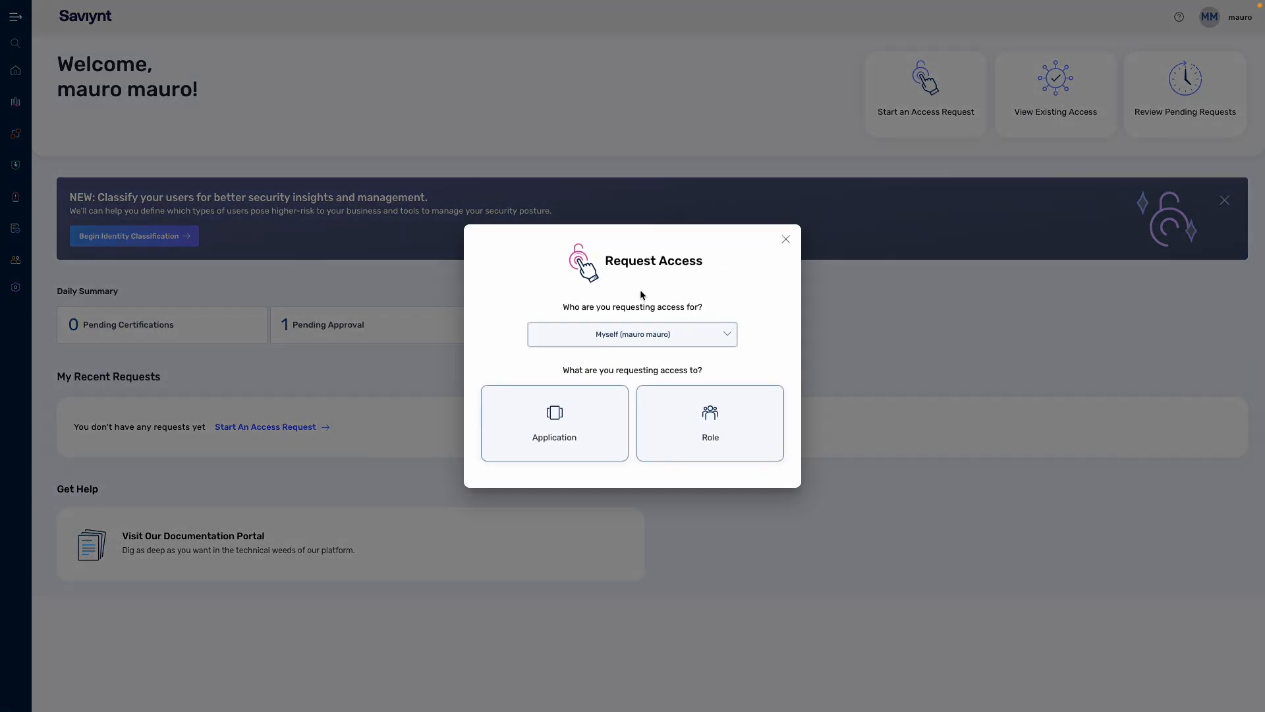
left_click(717, 334)
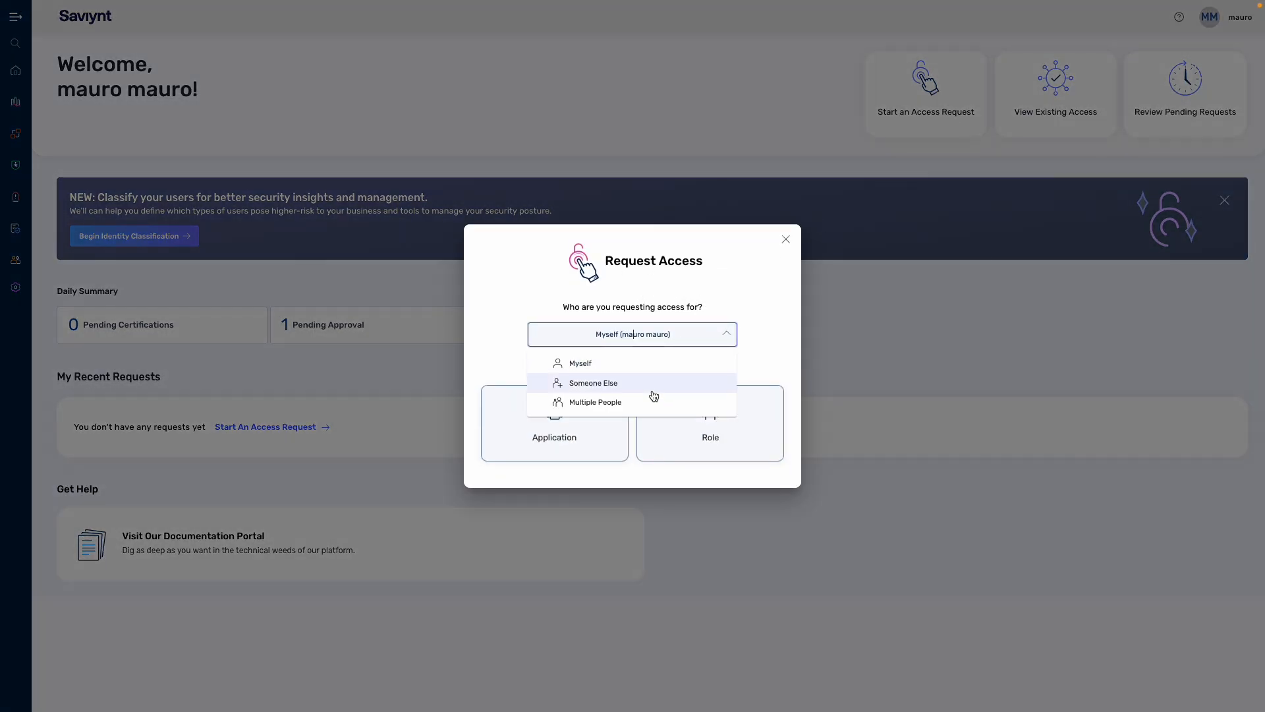
left_click(663, 282)
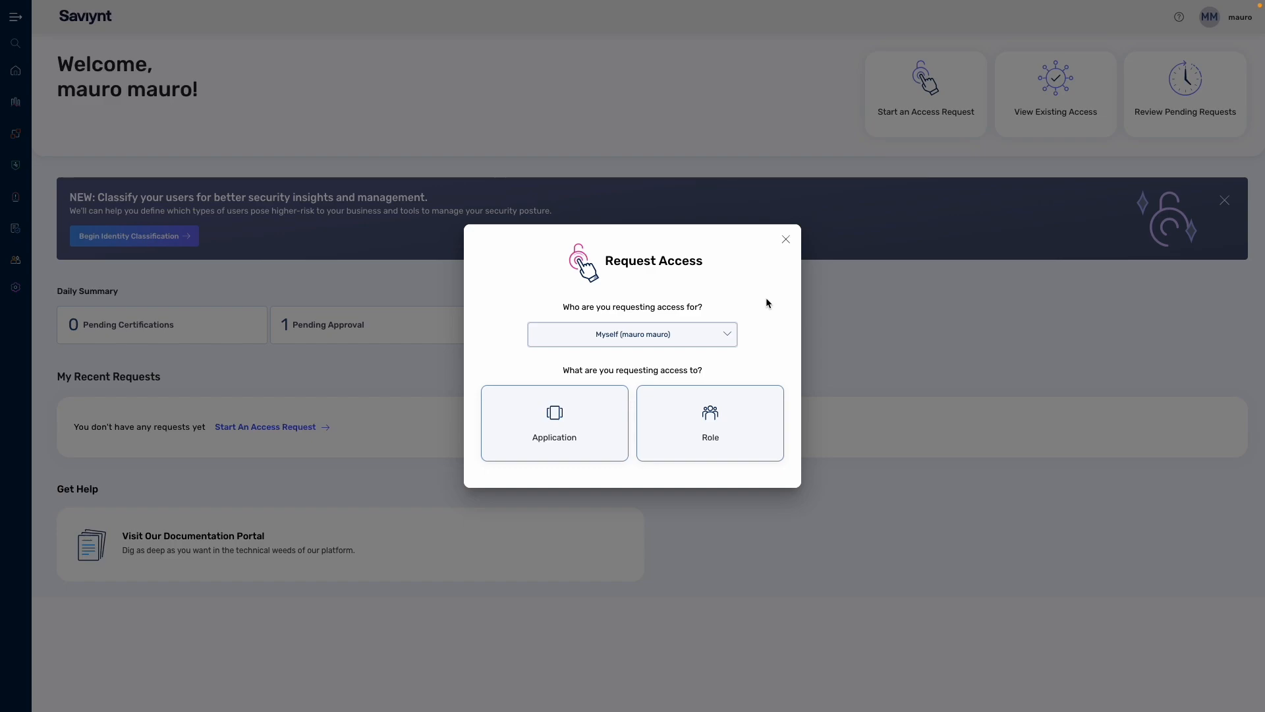
left_click(675, 334)
left_click(656, 384)
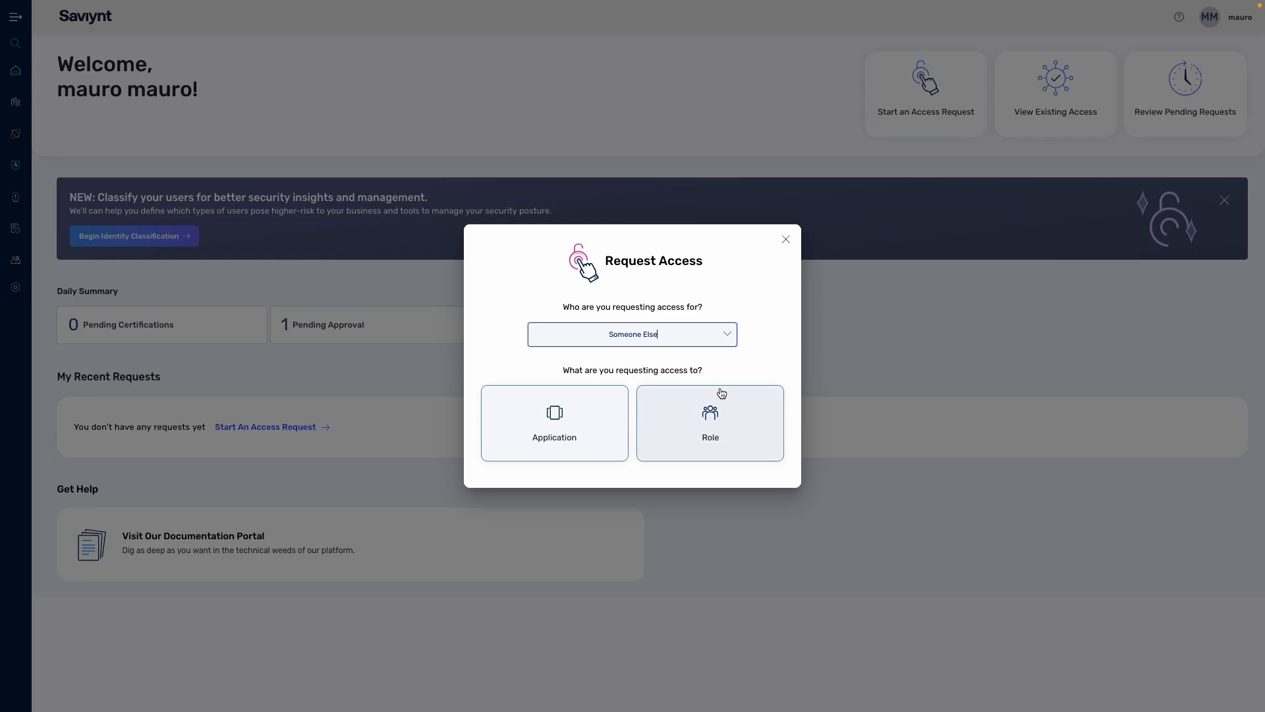
left_click(569, 417)
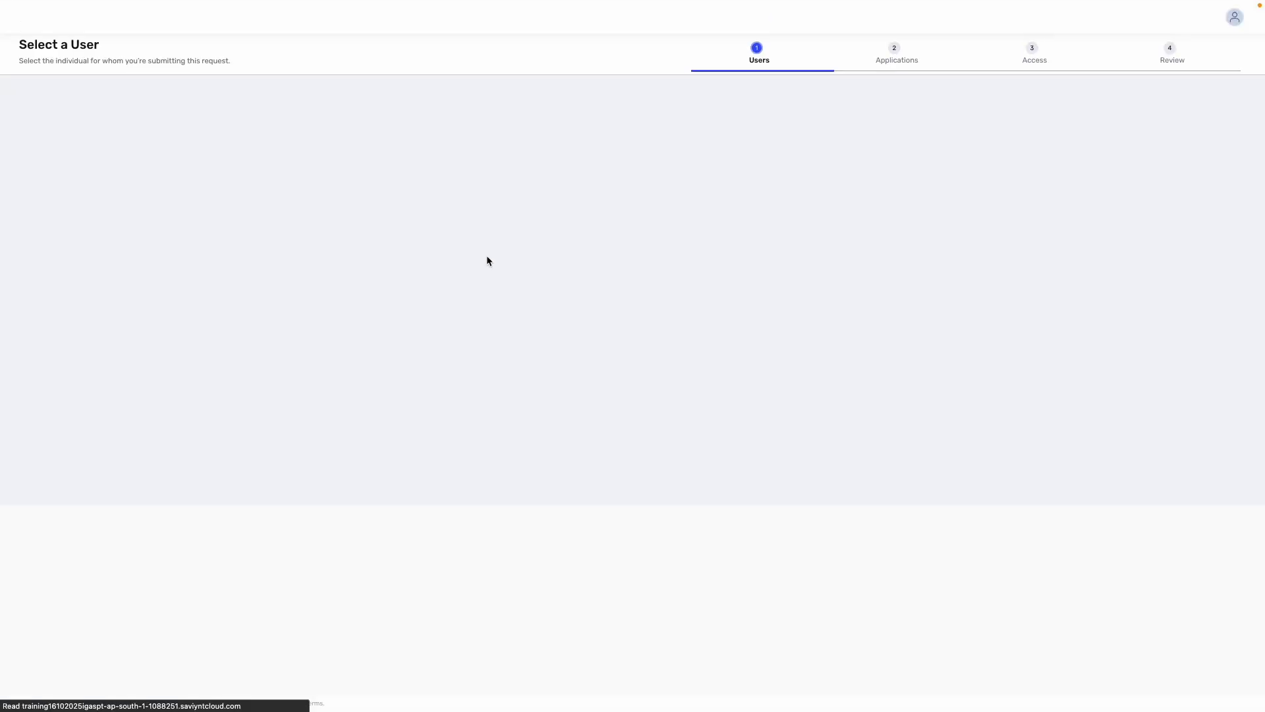
Step: Search for the request recipient by surname and select the matching user located in Los Angeles
left_click(173, 108)
type("adams")
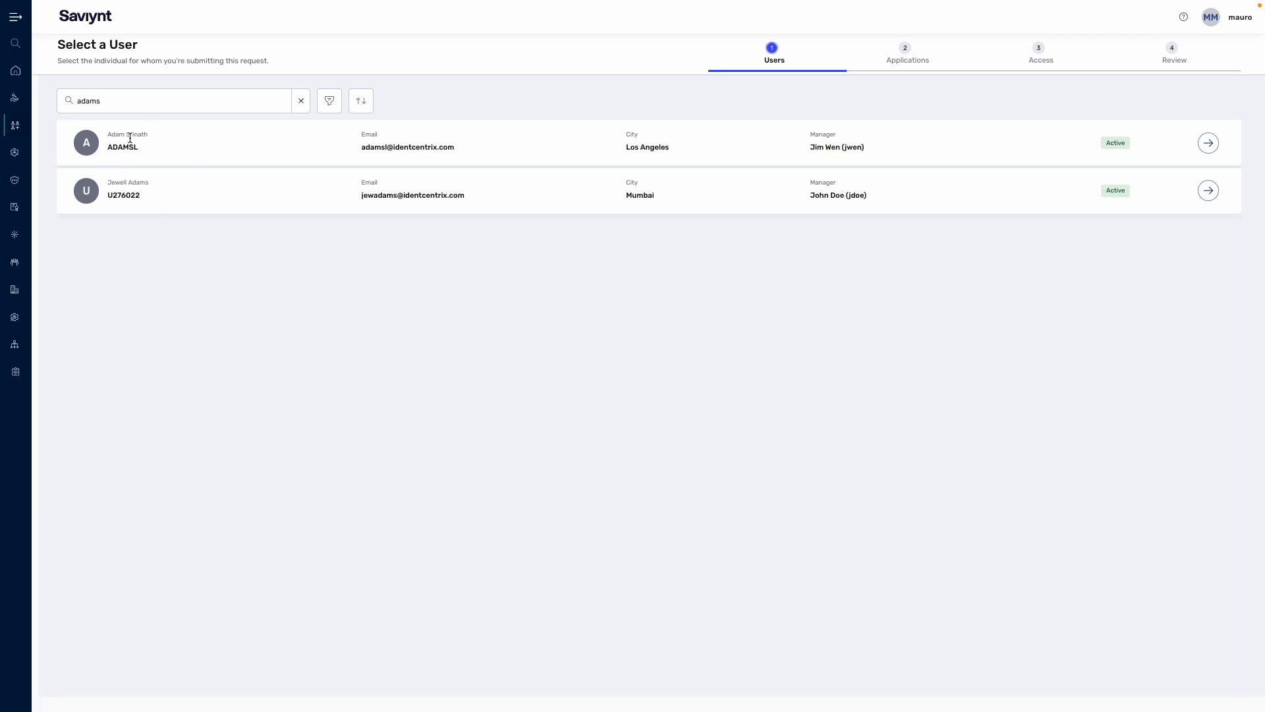
left_click(1208, 143)
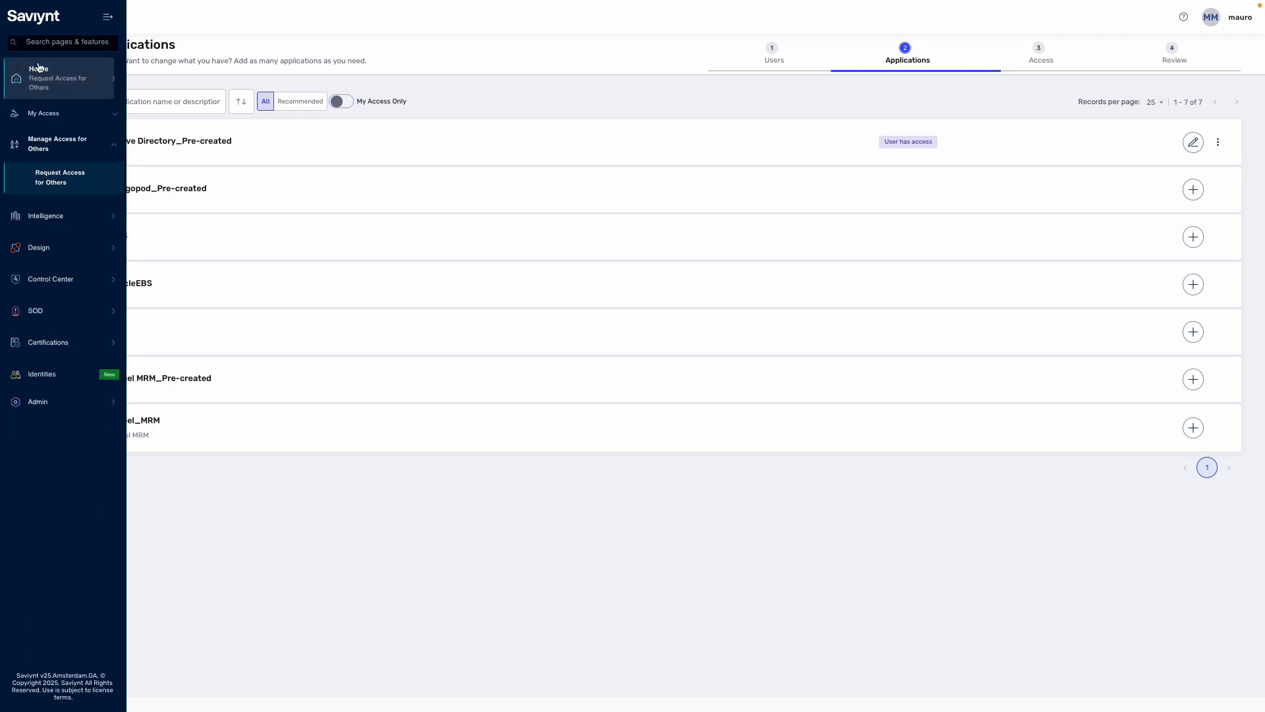
Step: Go back to the home page, review the pending access requests, and return home
left_click(39, 69)
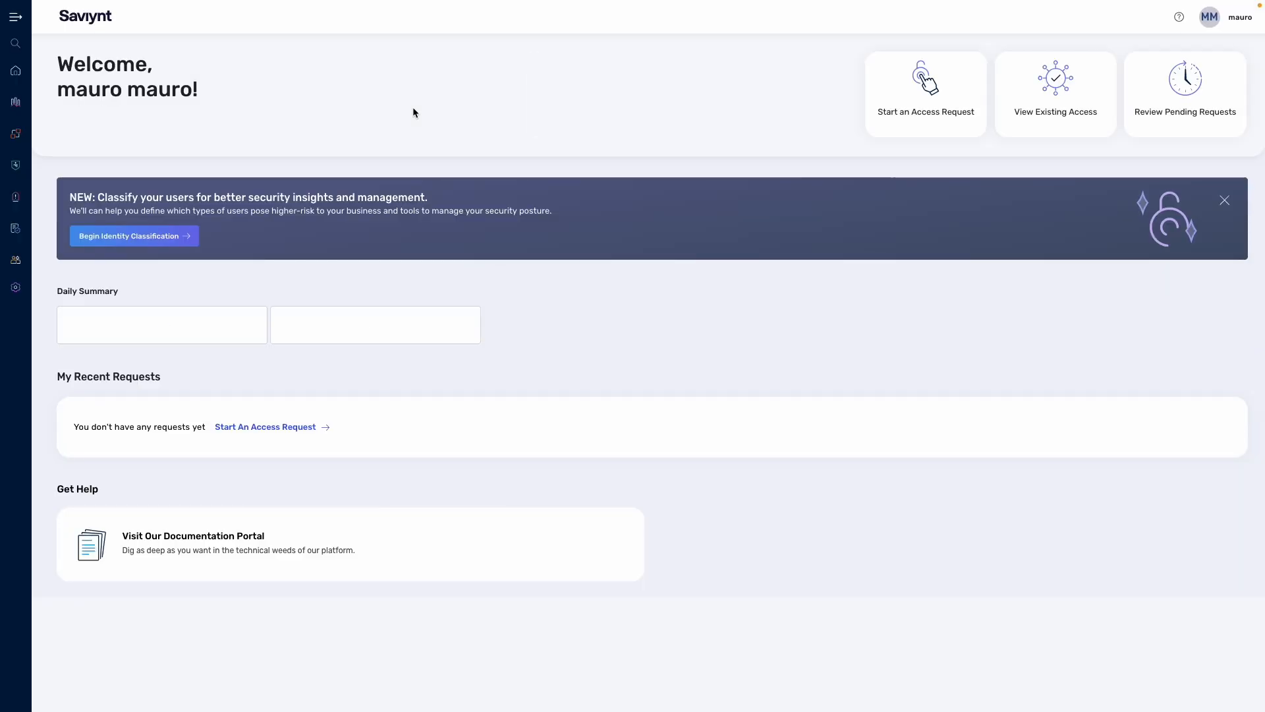
left_click(1185, 90)
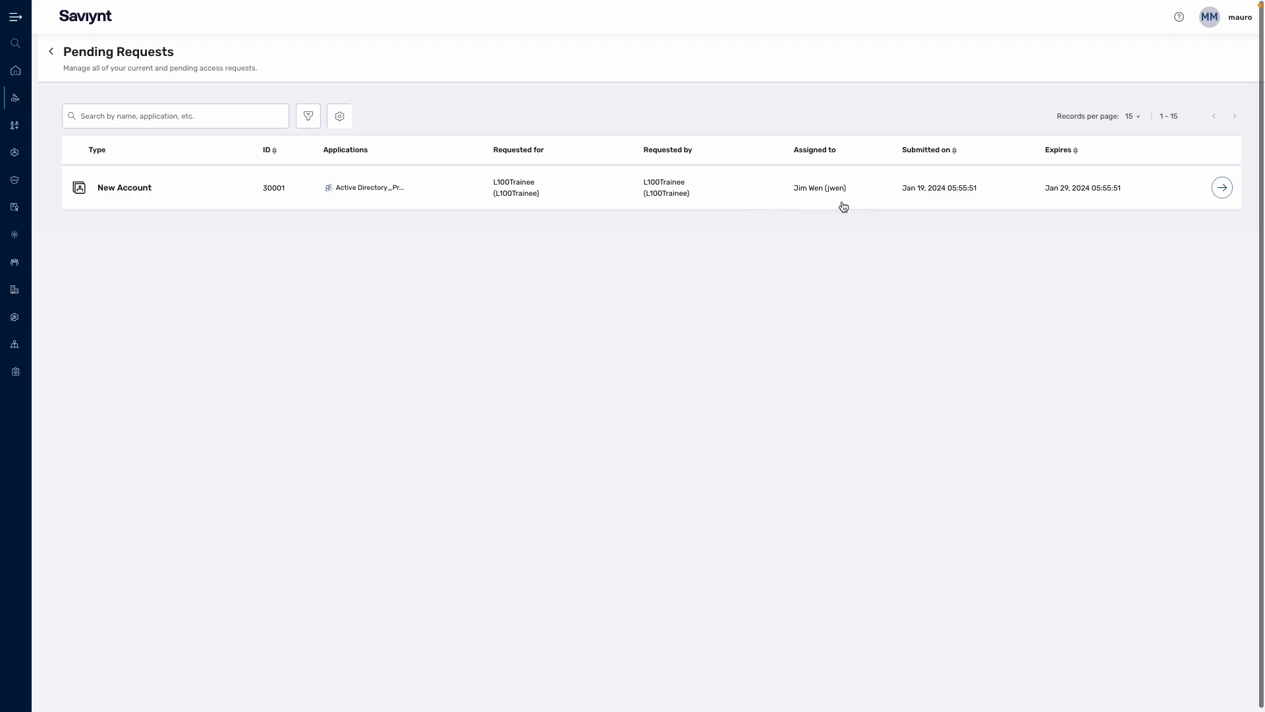
left_click(52, 52)
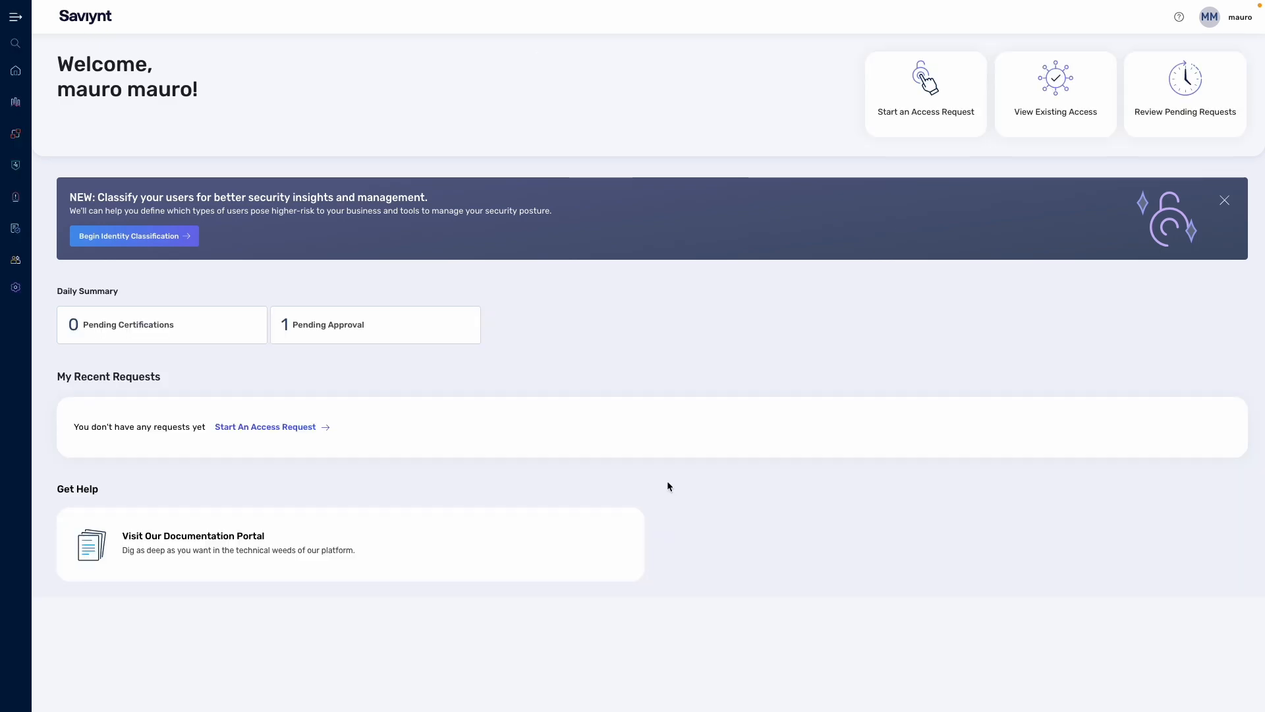
Step: Open the workflow list in the admin area and start creating a new workflow
left_click(30, 288)
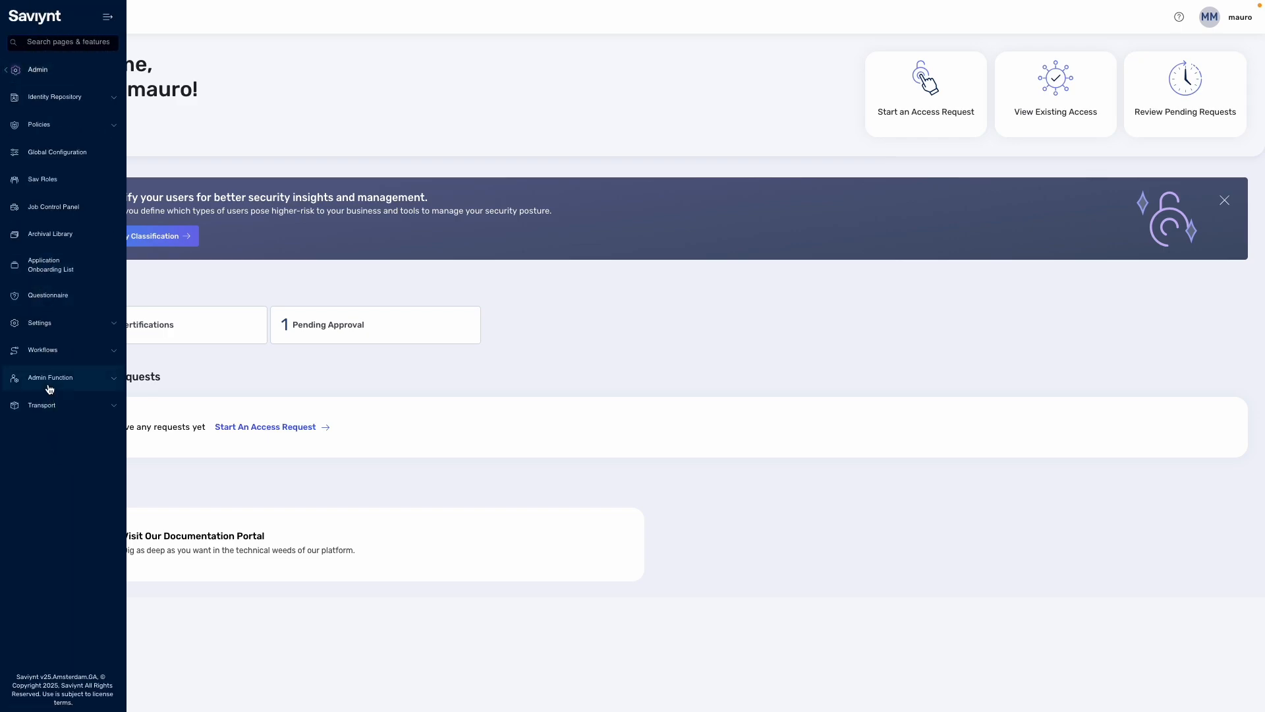
left_click(53, 351)
left_click(61, 380)
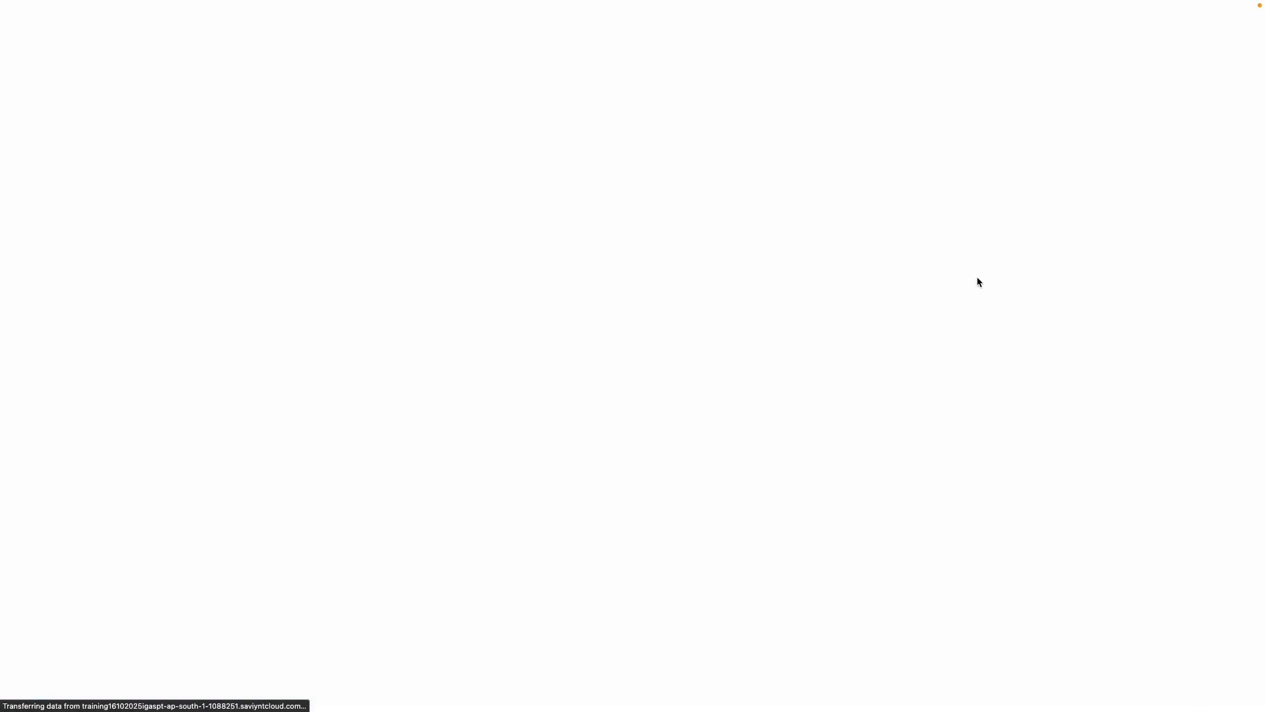
left_click(1224, 99)
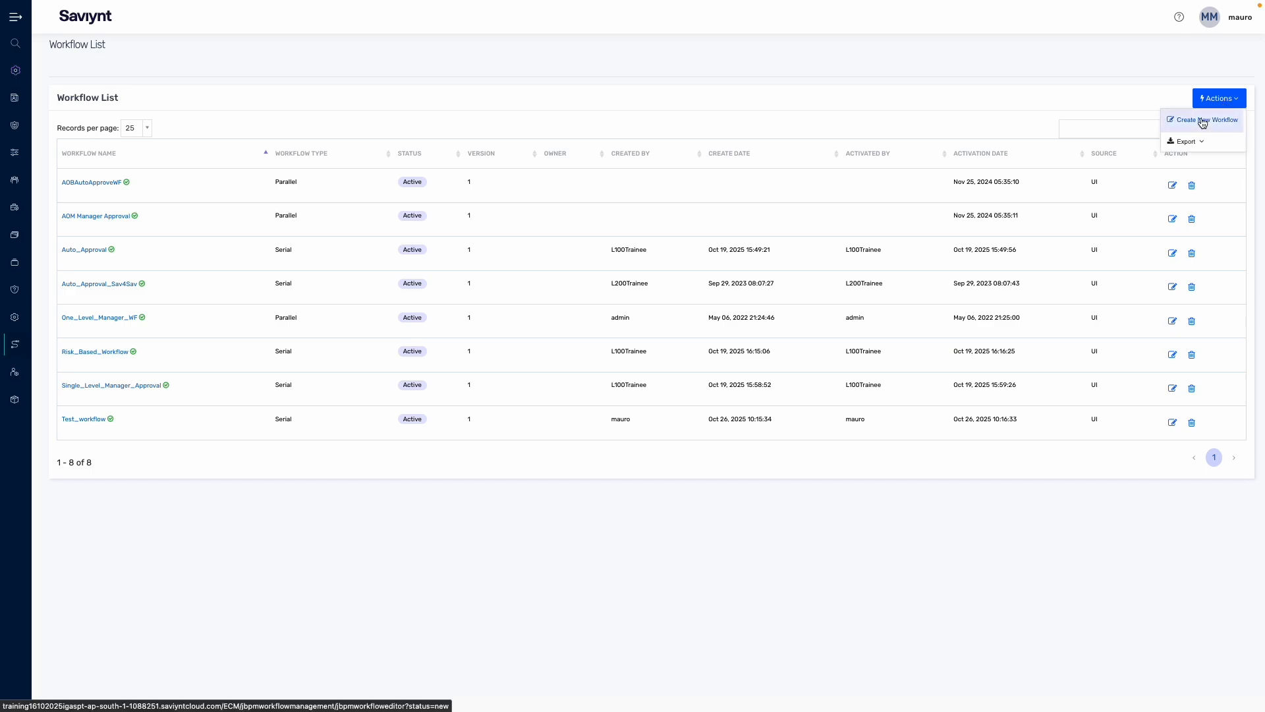
left_click(1202, 118)
Step: Name the new workflow test_workflow_approval and set its workflow type to Serial
left_click(107, 68)
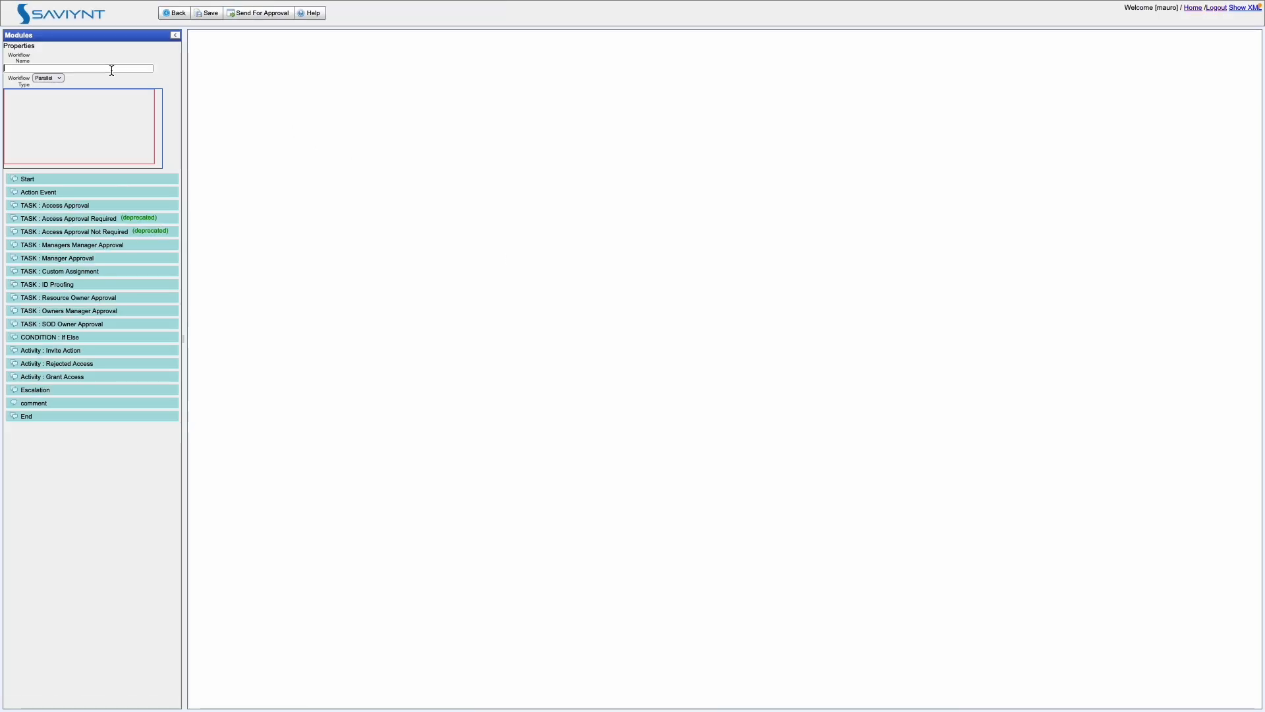
type("test_workflow_")
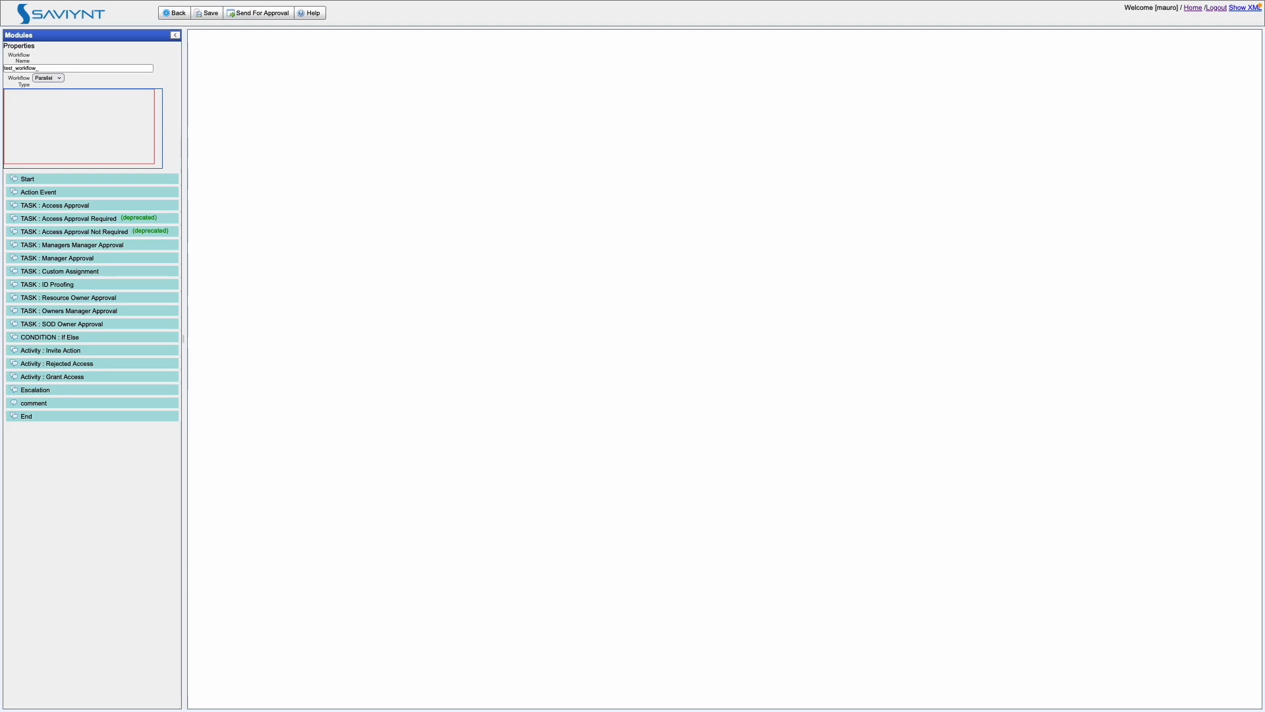
type("acce")
key("BackSpace")
type("pproval")
left_click(47, 78)
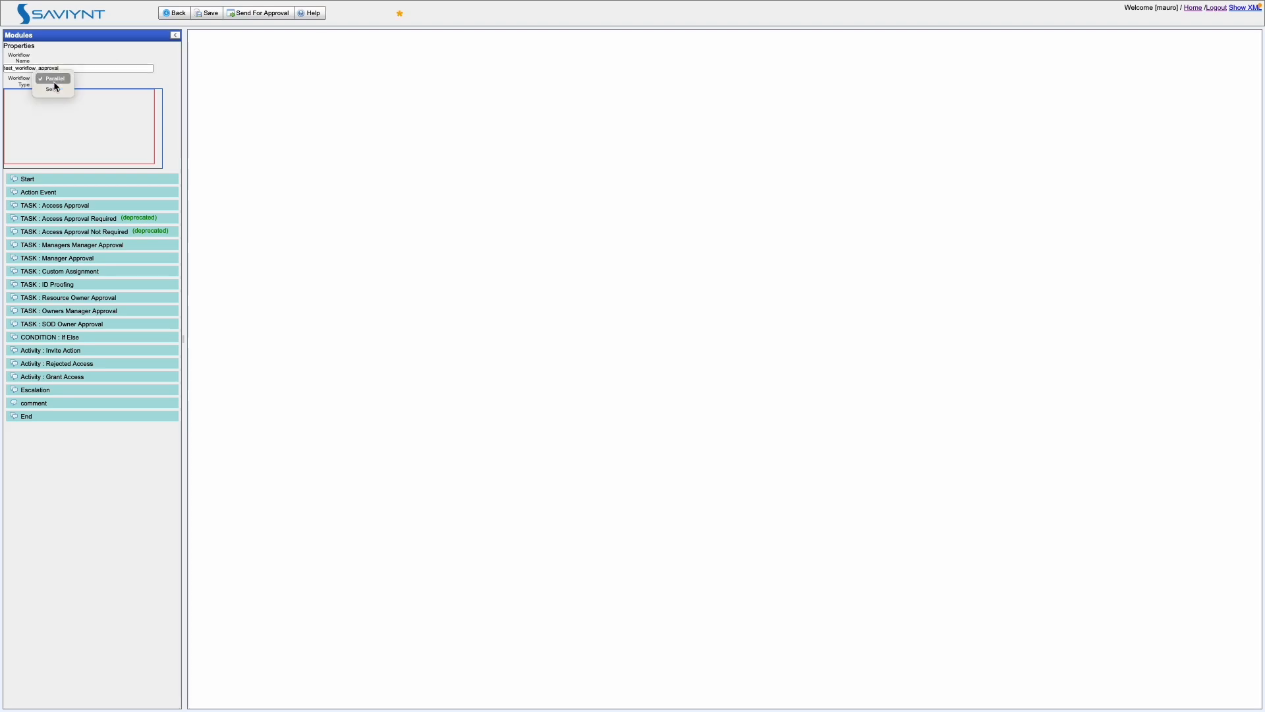
left_click(53, 88)
Step: Add a Start node and a Manager Approval task named Manager_approval below it, and connect Start to the task
left_click_drag(29, 180, 570, 122)
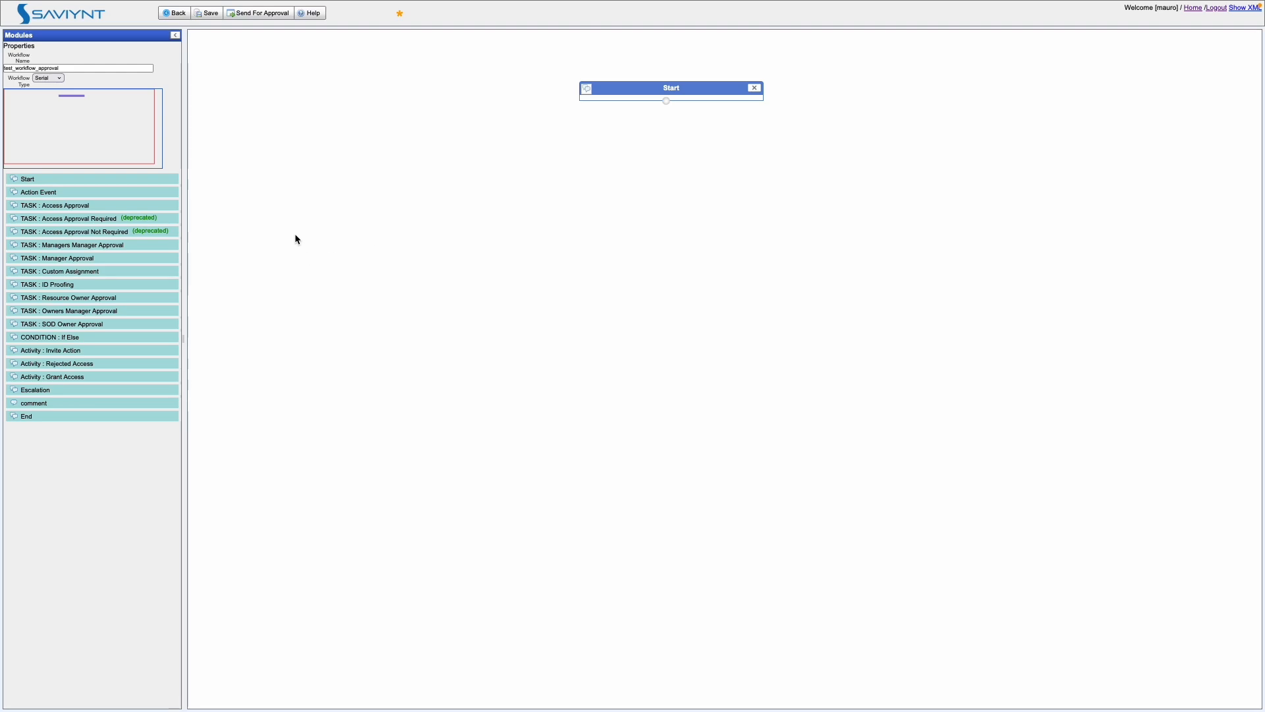
left_click_drag(49, 259, 507, 212)
left_click(541, 233)
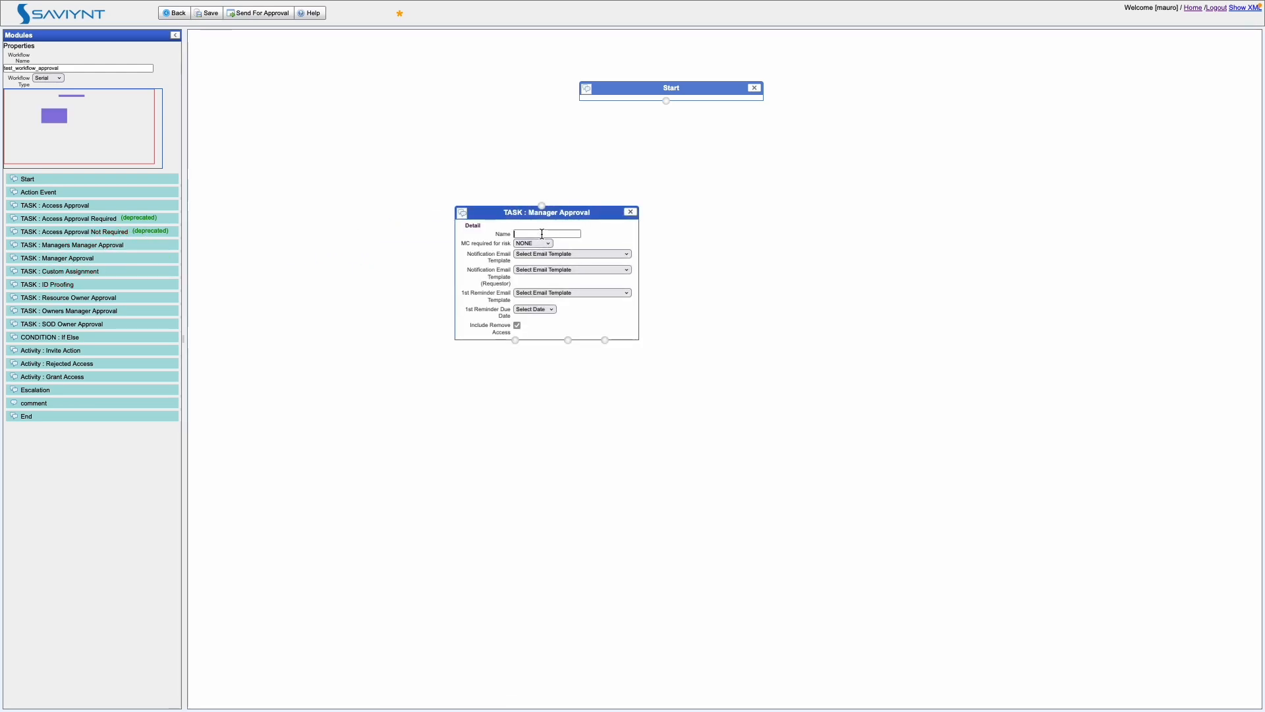
type("Manager_approval")
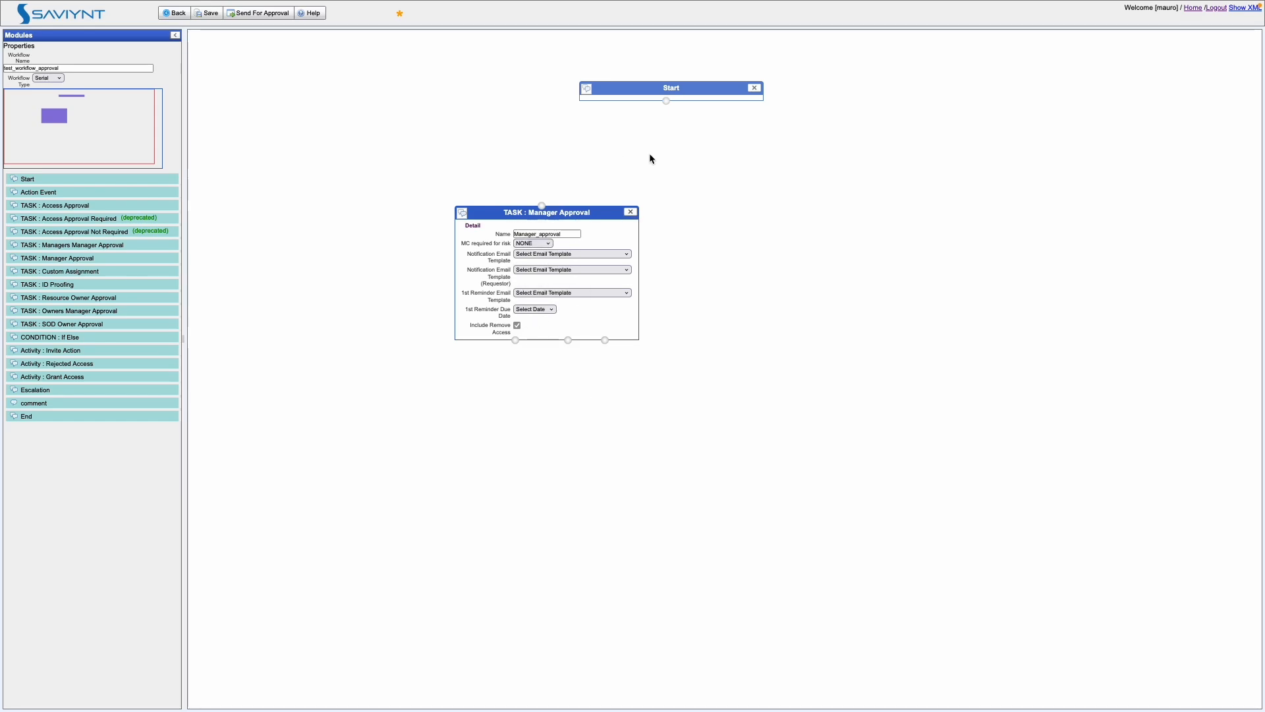
left_click_drag(665, 101, 542, 206)
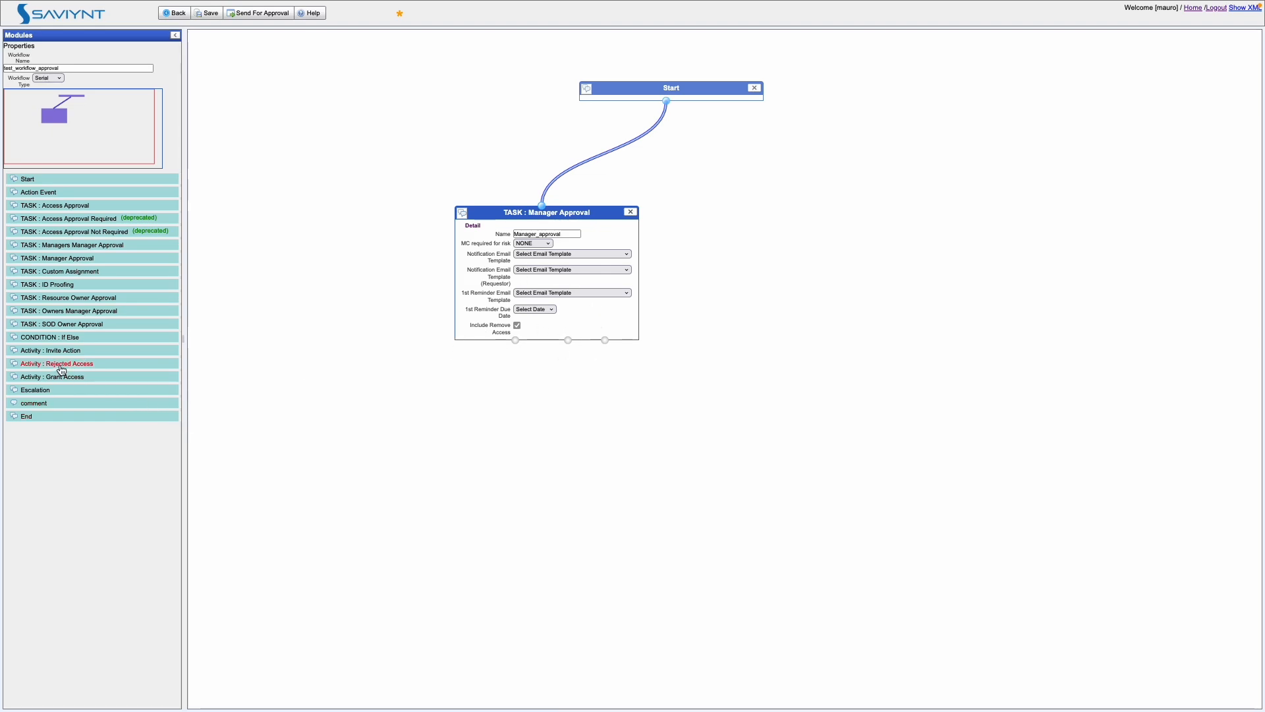
Step: Place a Rejected Access activity and an End node below the manager approval task, and connect the activity to End
left_click_drag(41, 366, 491, 438)
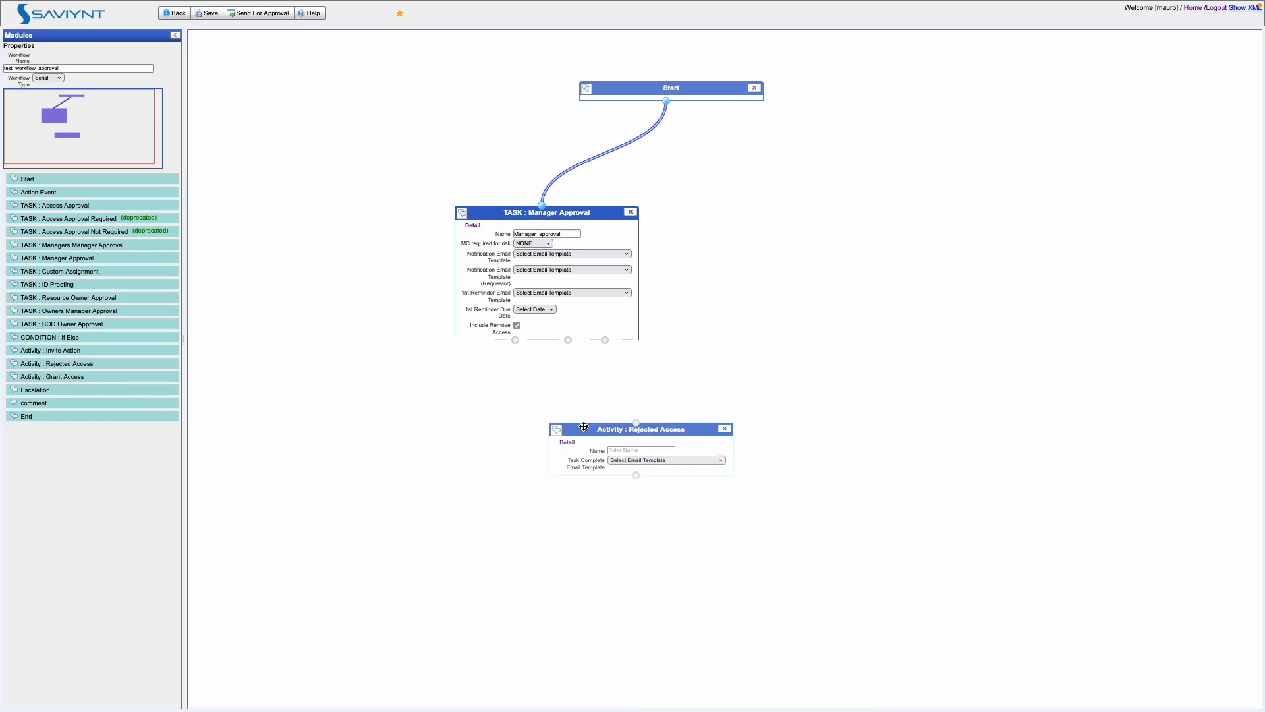
left_click_drag(62, 416, 708, 573)
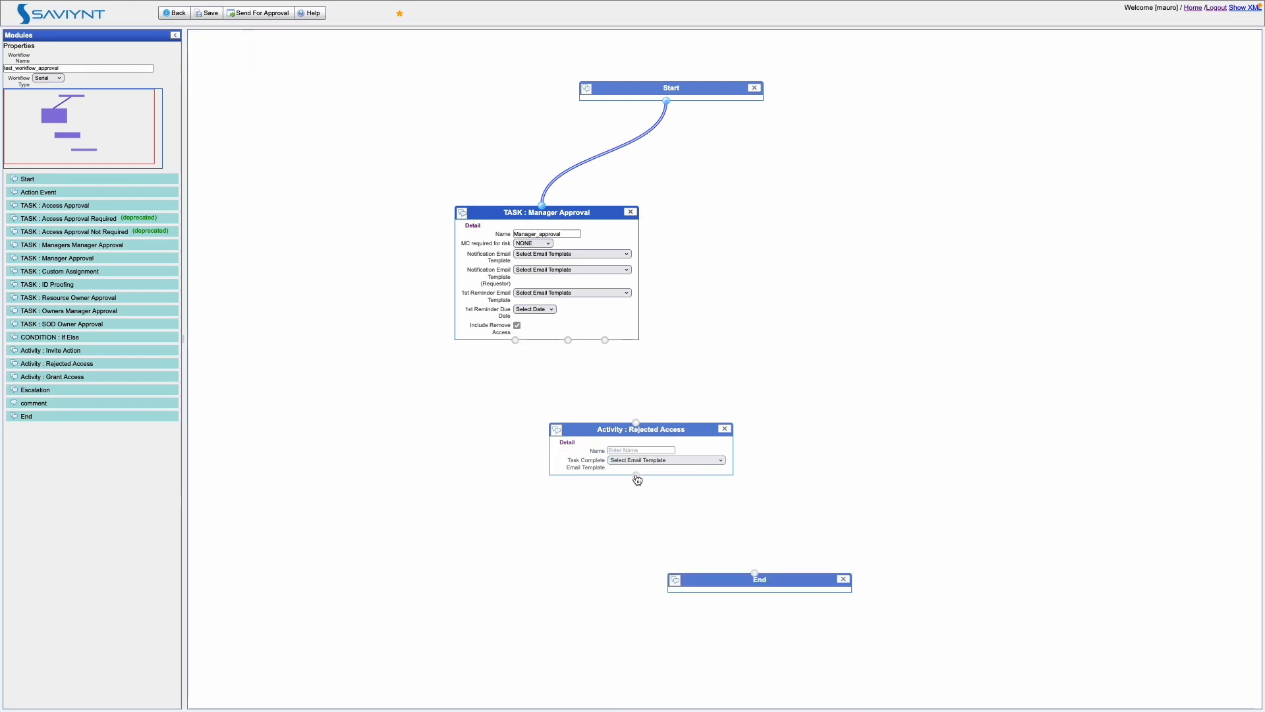
left_click_drag(636, 475, 754, 572)
Step: Name the Rejected Access activity reject_me and connect the manager approval task's middle output to it
left_click(635, 451)
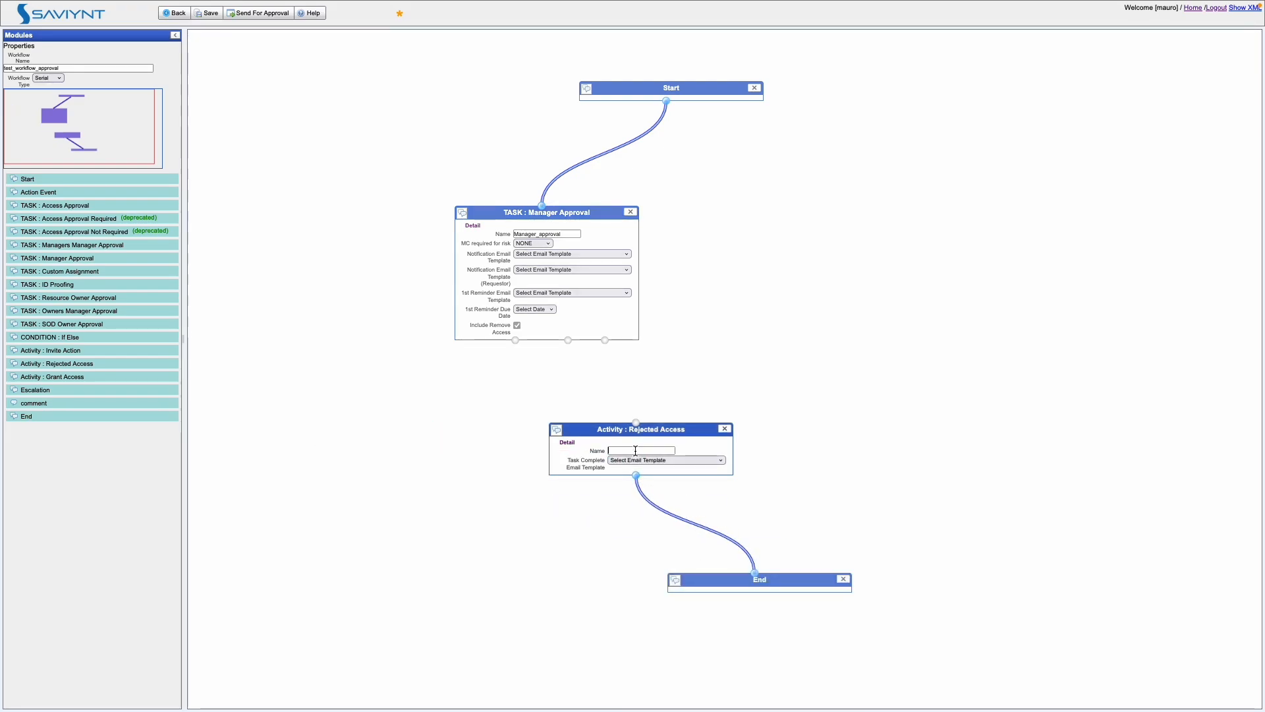
type("reject_me")
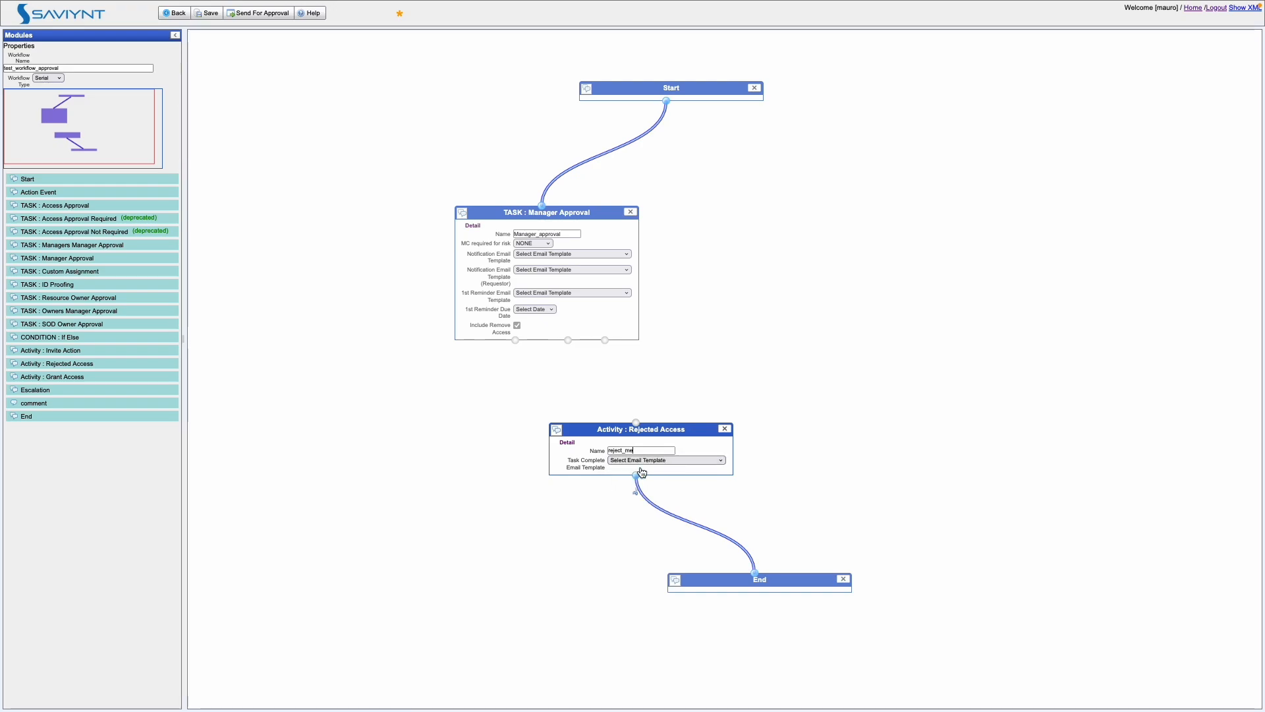
left_click_drag(568, 340, 635, 423)
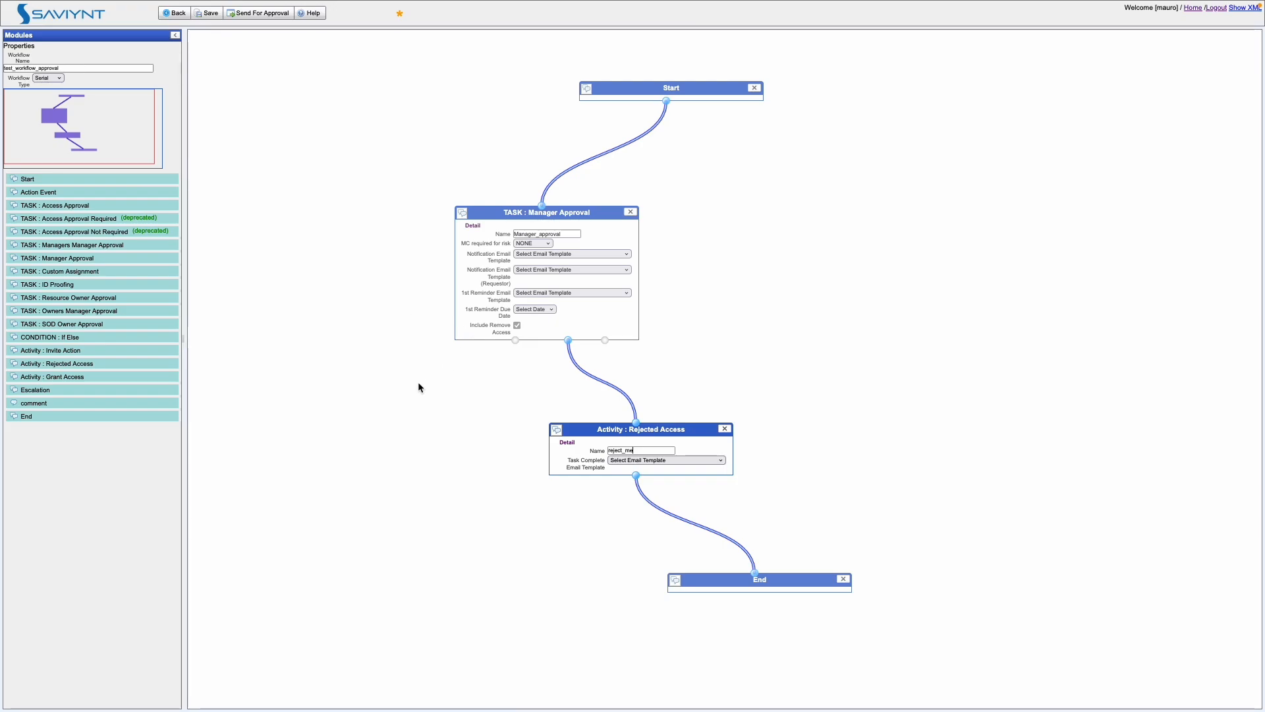
Step: Add an If Else condition to the right of the manager approval task and name it condition
left_click_drag(72, 336, 846, 282)
left_click(850, 285)
type("c")
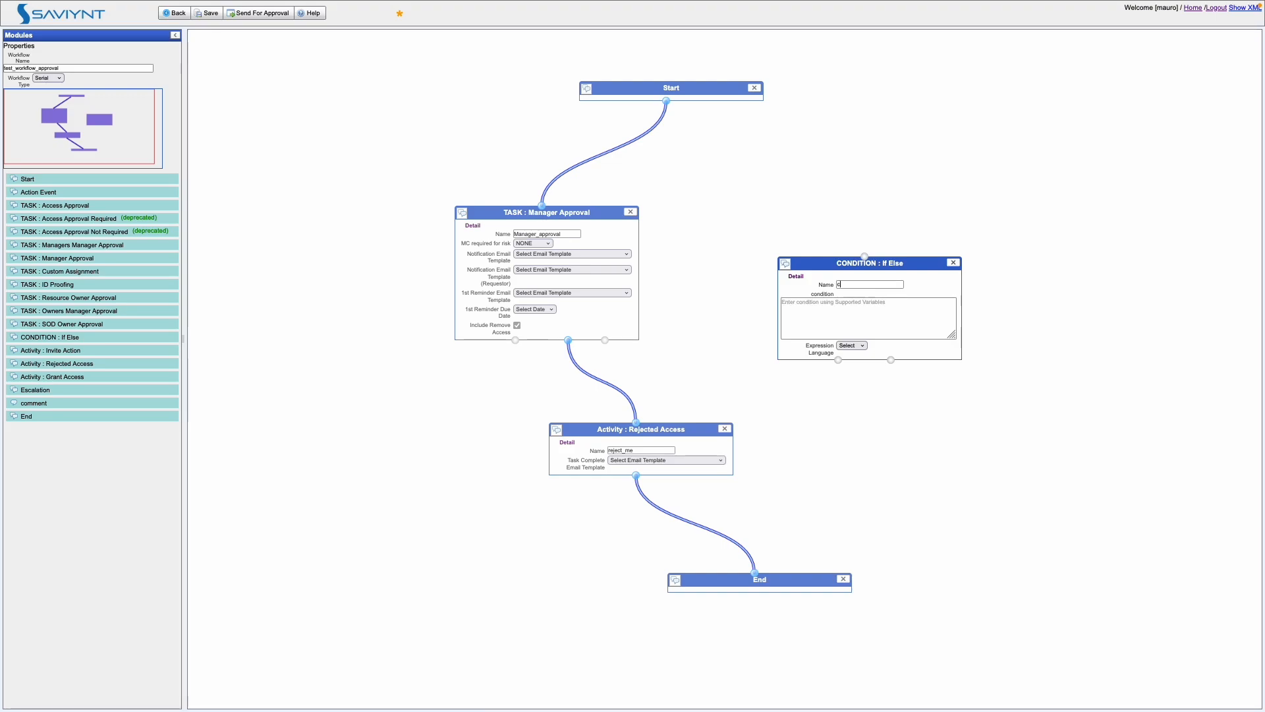
type("ondition")
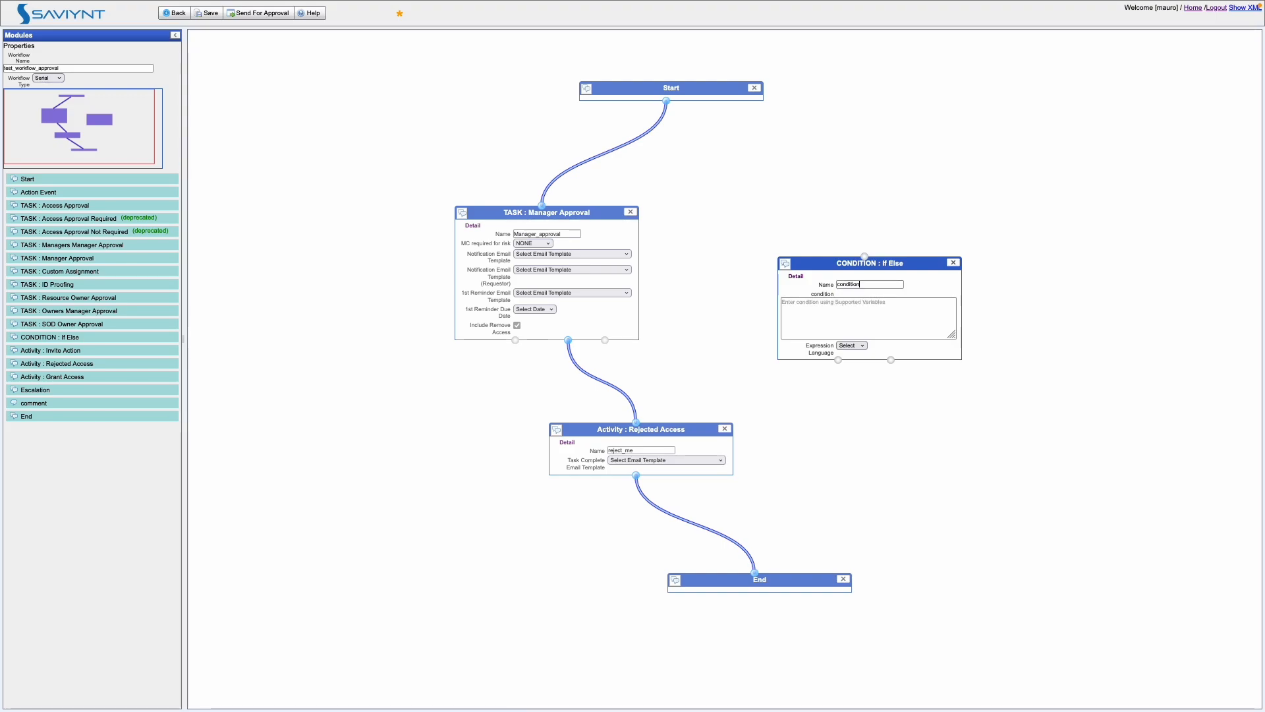
Step: Complete the If Else condition's name as conditinal_approval
key("BackSpace")
key("BackSpace")
type("nal_appro")
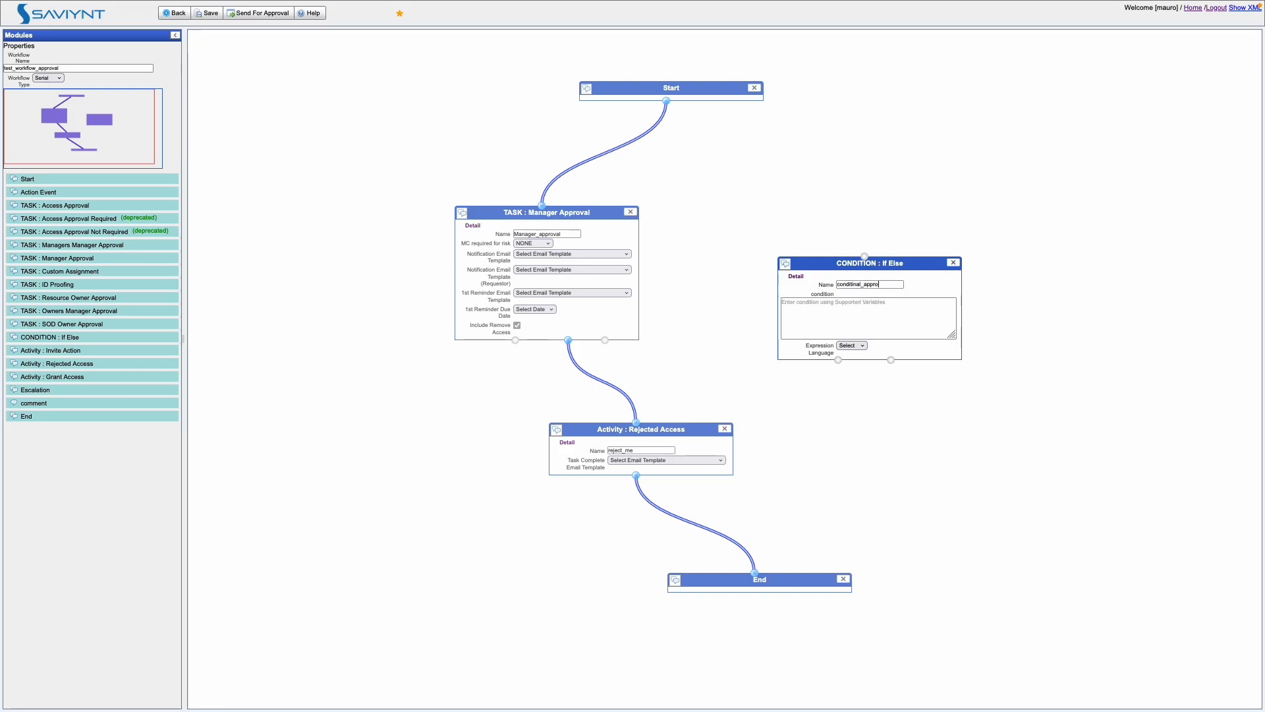
type("val")
Step: Enter the condition "entitlment.risk ne null) and (entitlment.risk gt 3" and connect the manager approval task's first output to the If Else block
left_click(846, 320)
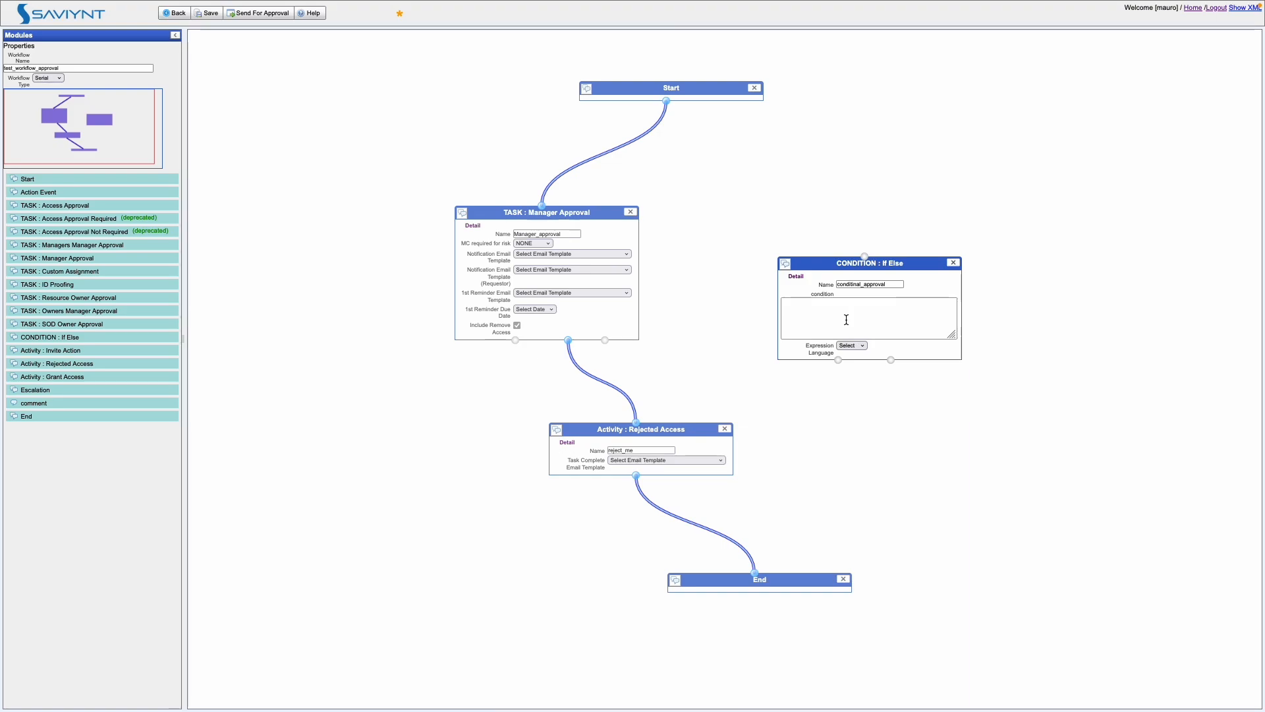
type("entitlment risk ne null) and (entitlment risk gt 3")
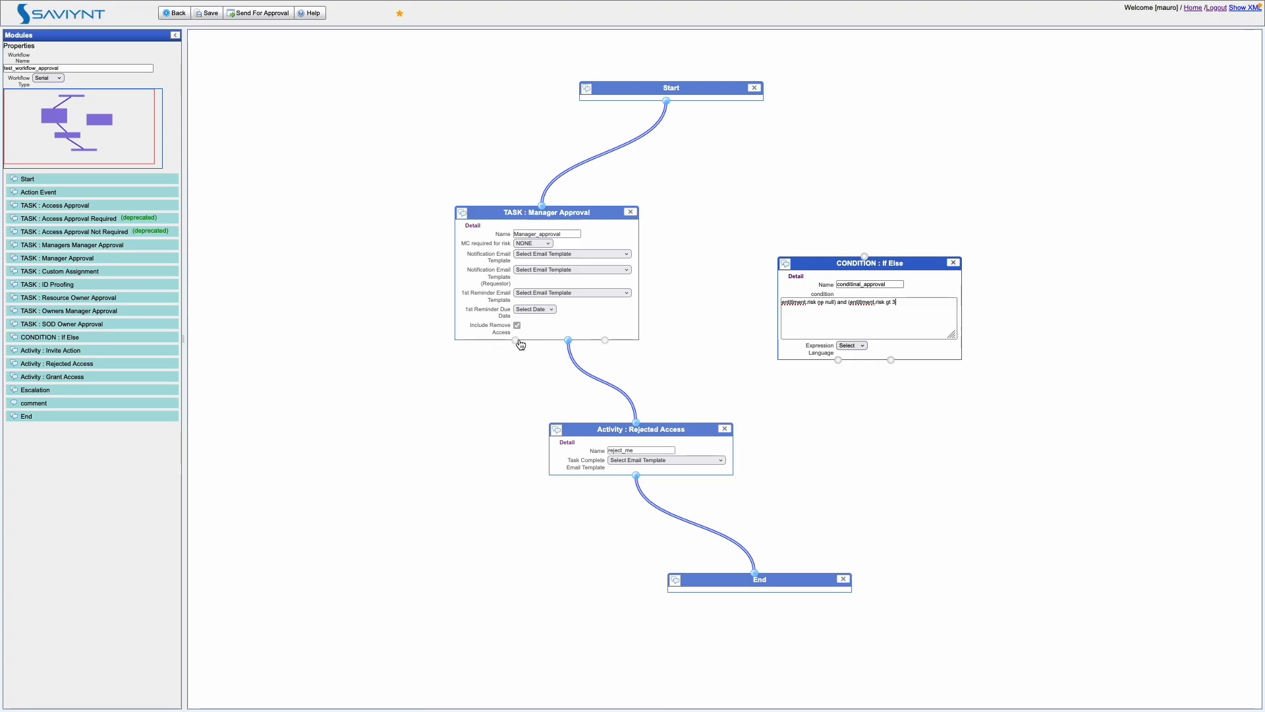
left_click_drag(516, 341, 864, 256)
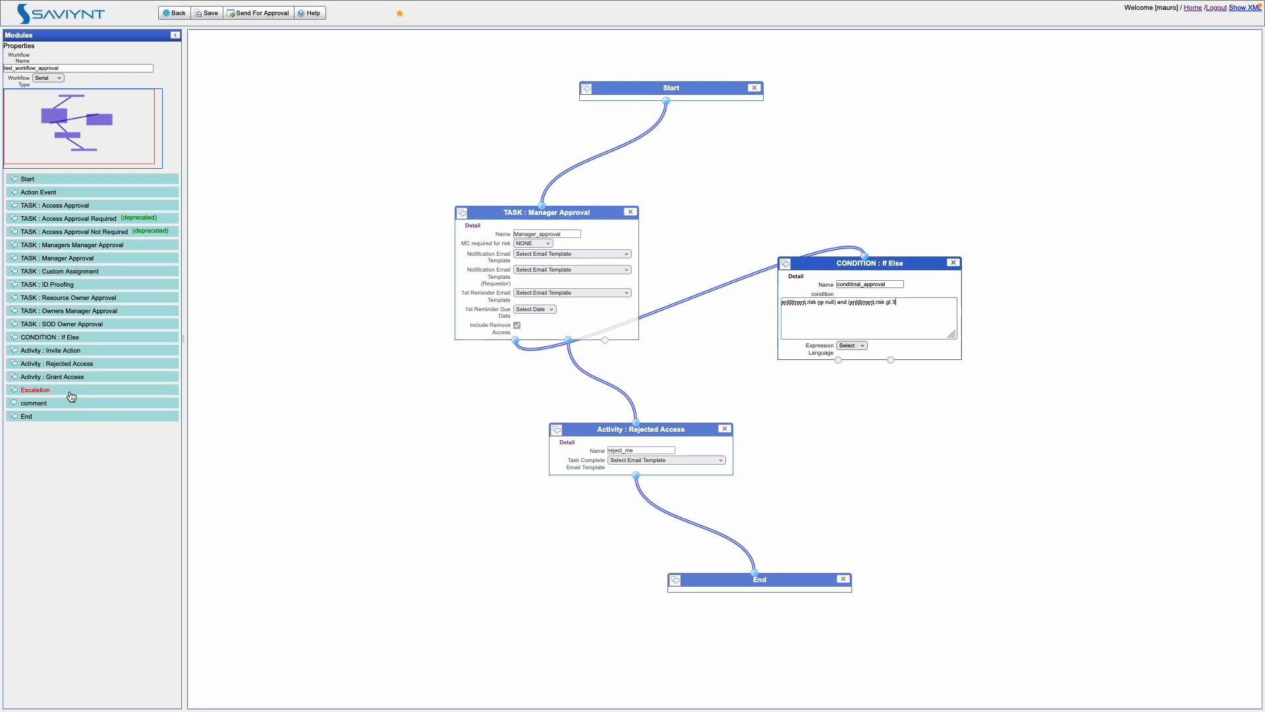
Step: Add a Grant Access activity below the If Else condition and name it access_granted
left_click_drag(58, 376, 850, 455)
left_click(869, 478)
type("acce")
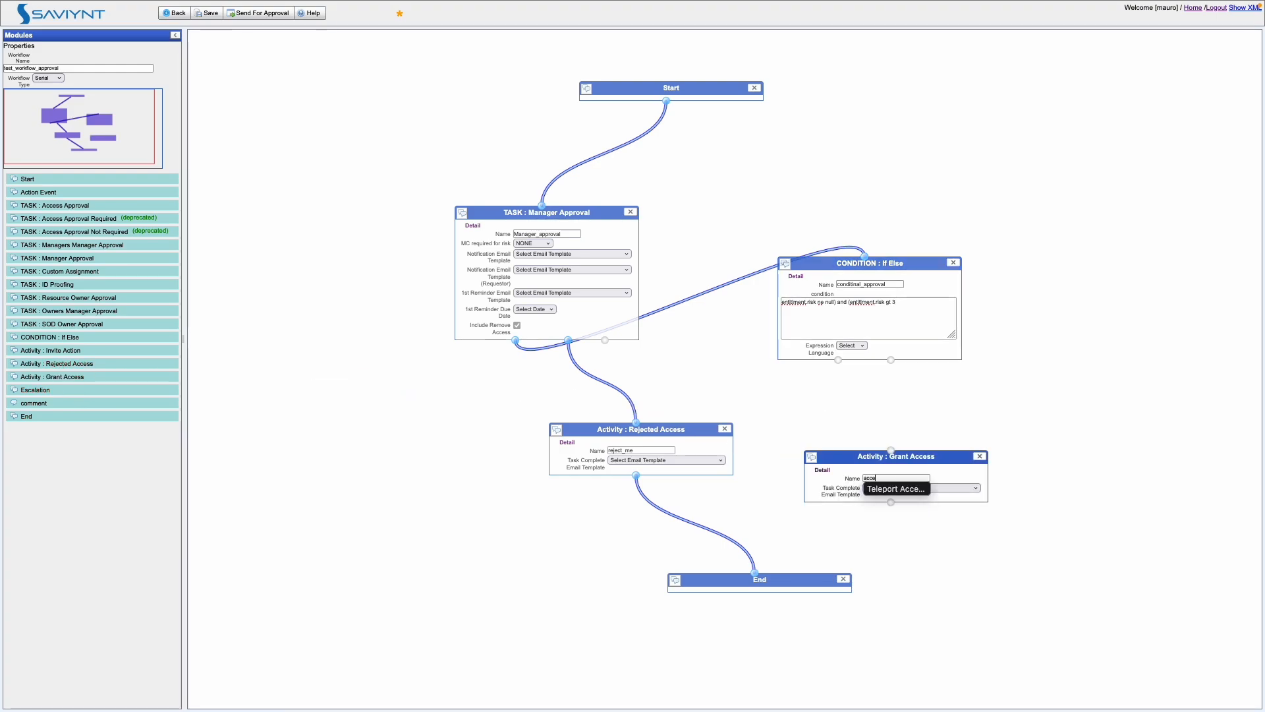
type("ss_granted")
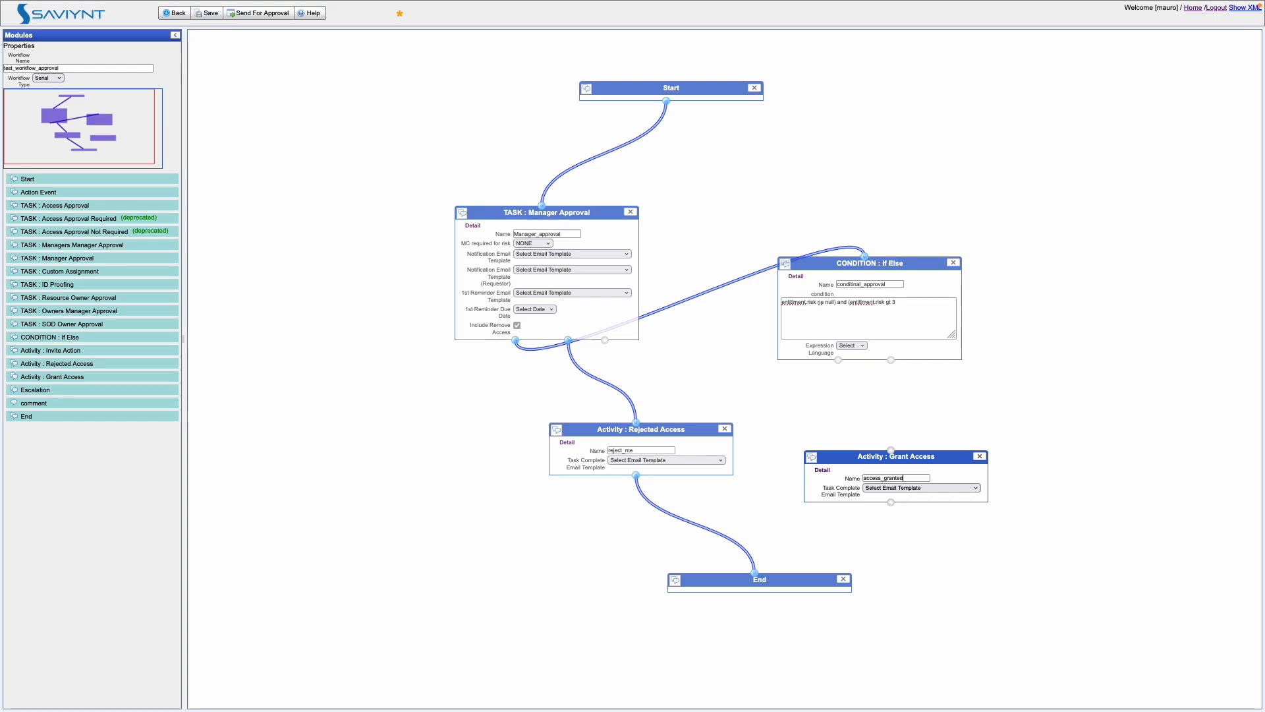
Step: Connect both outputs of the If Else condition to the Grant Access activity, and connect that activity to End
left_click_drag(838, 362, 891, 452)
left_click_drag(891, 360, 891, 453)
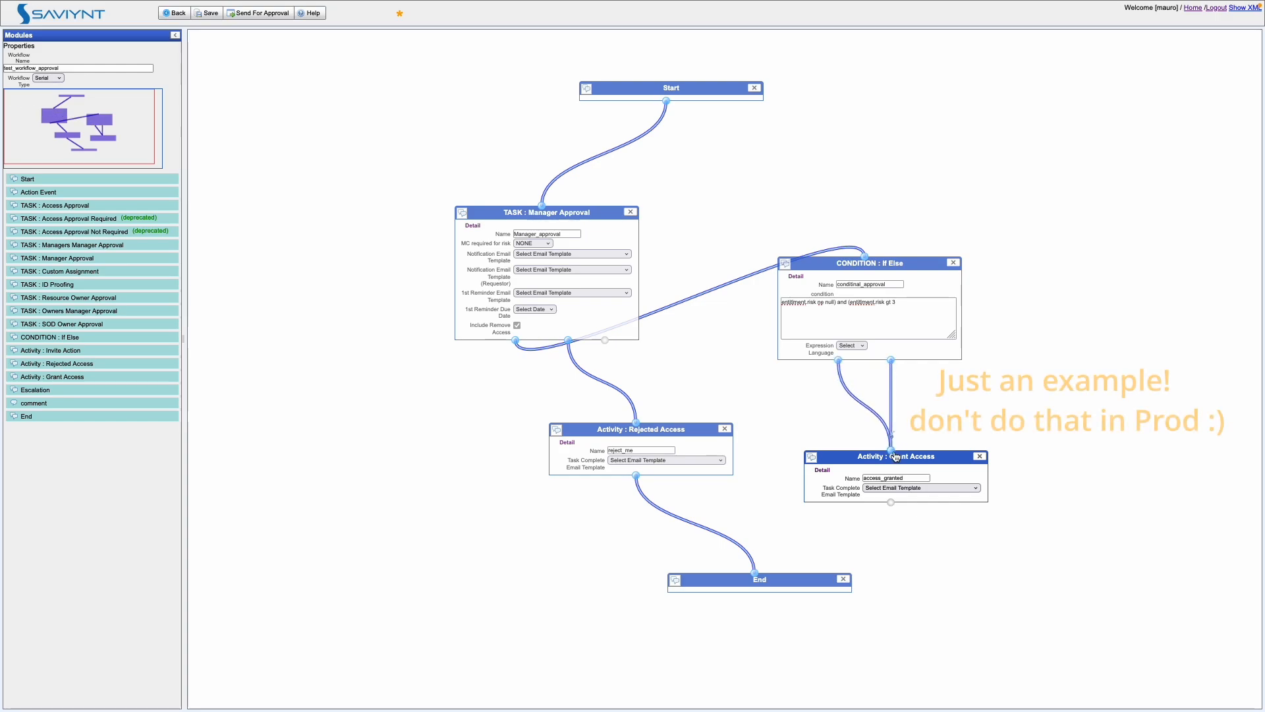
left_click_drag(889, 505, 755, 576)
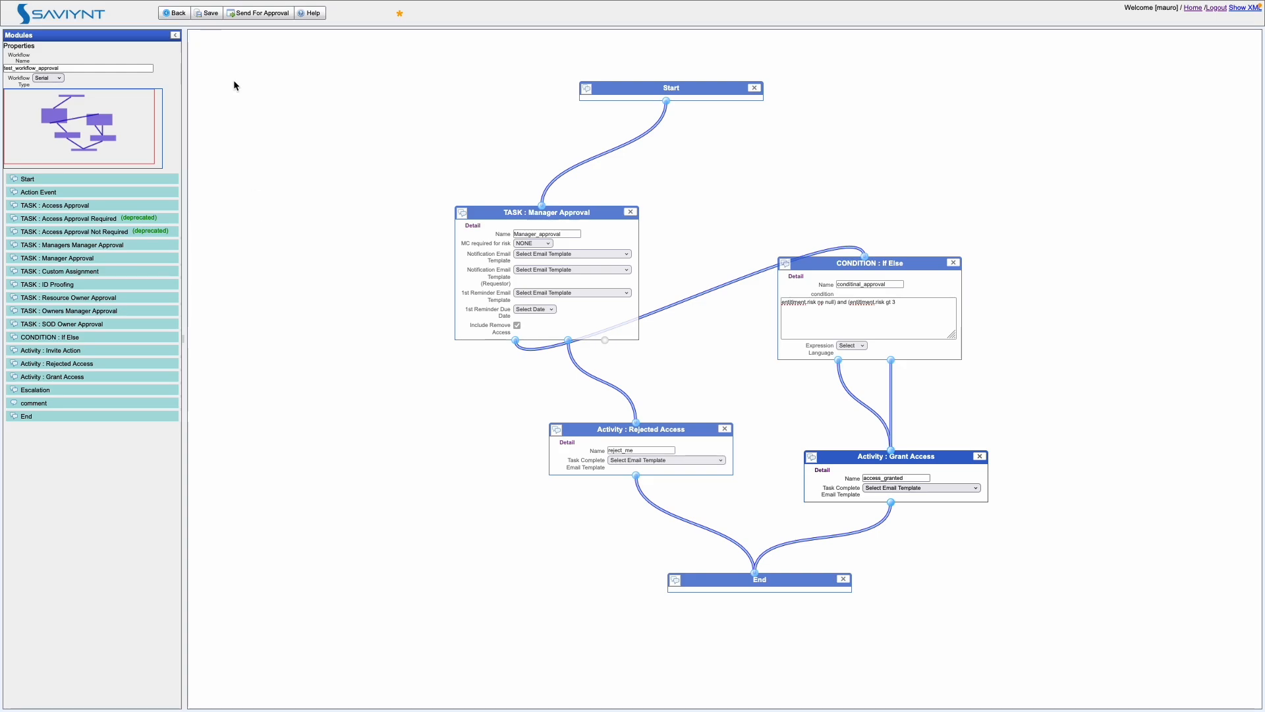
Step: Save the test_workflow_approval workflow and send it for approval
left_click(217, 18)
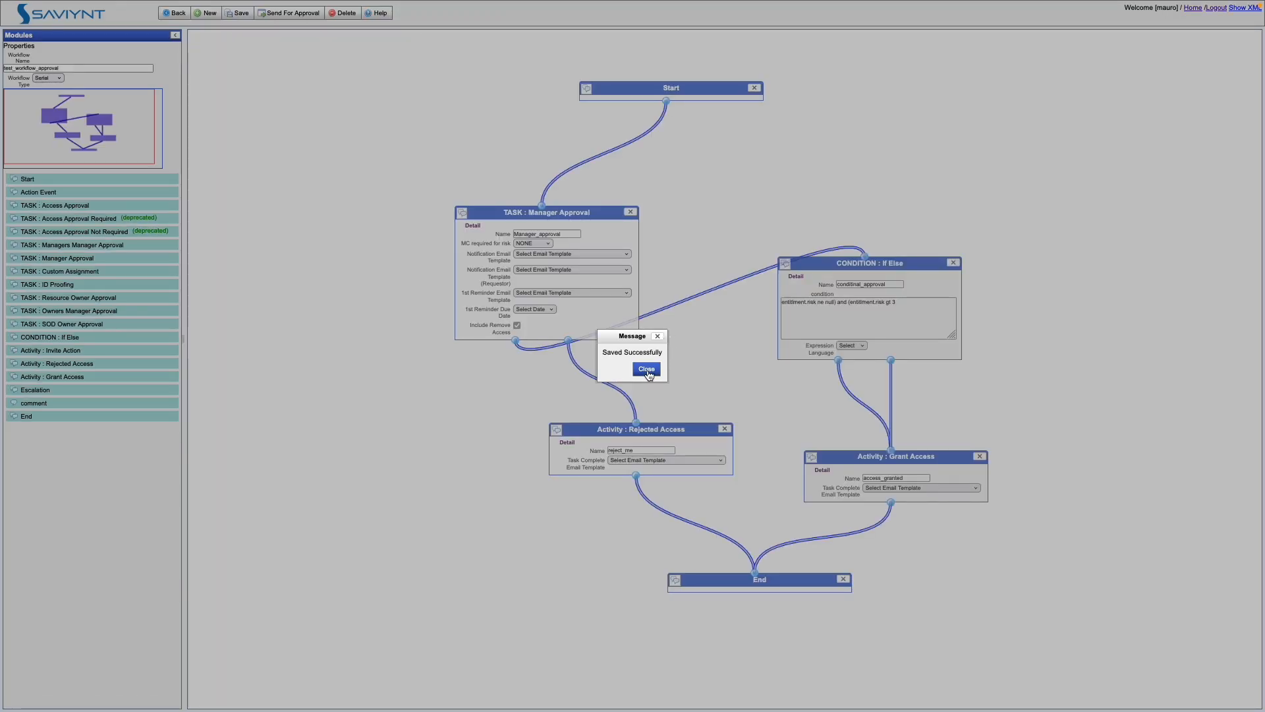
left_click(646, 369)
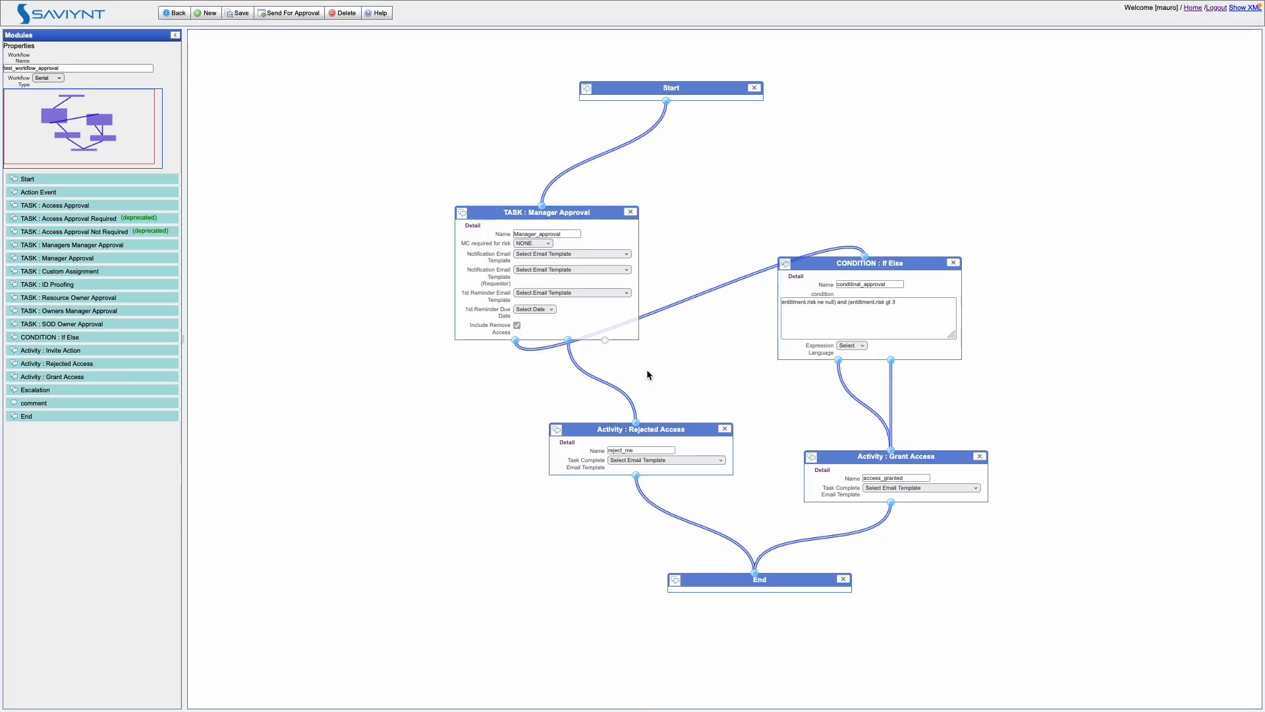
left_click(288, 13)
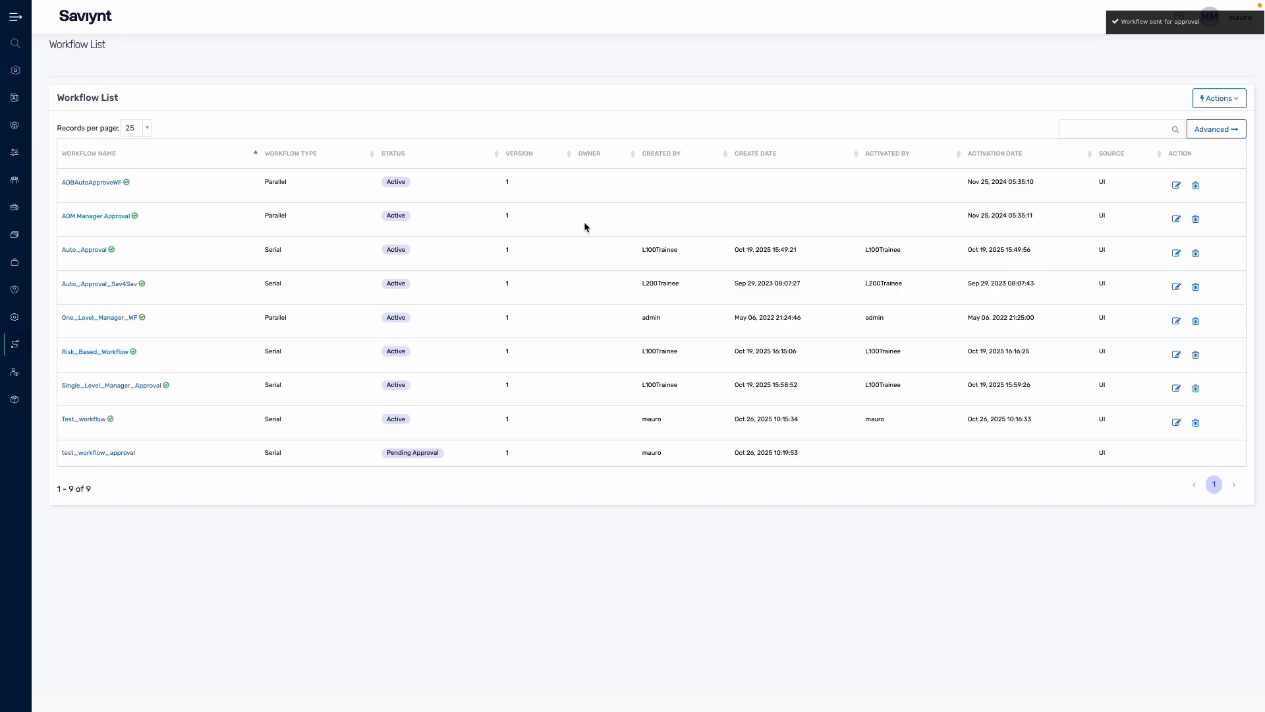
Step: Approve the pending test_workflow_approval workflow in the Workflow Approval list with the reason "I validated the following wf"
mouse_move(13, 343)
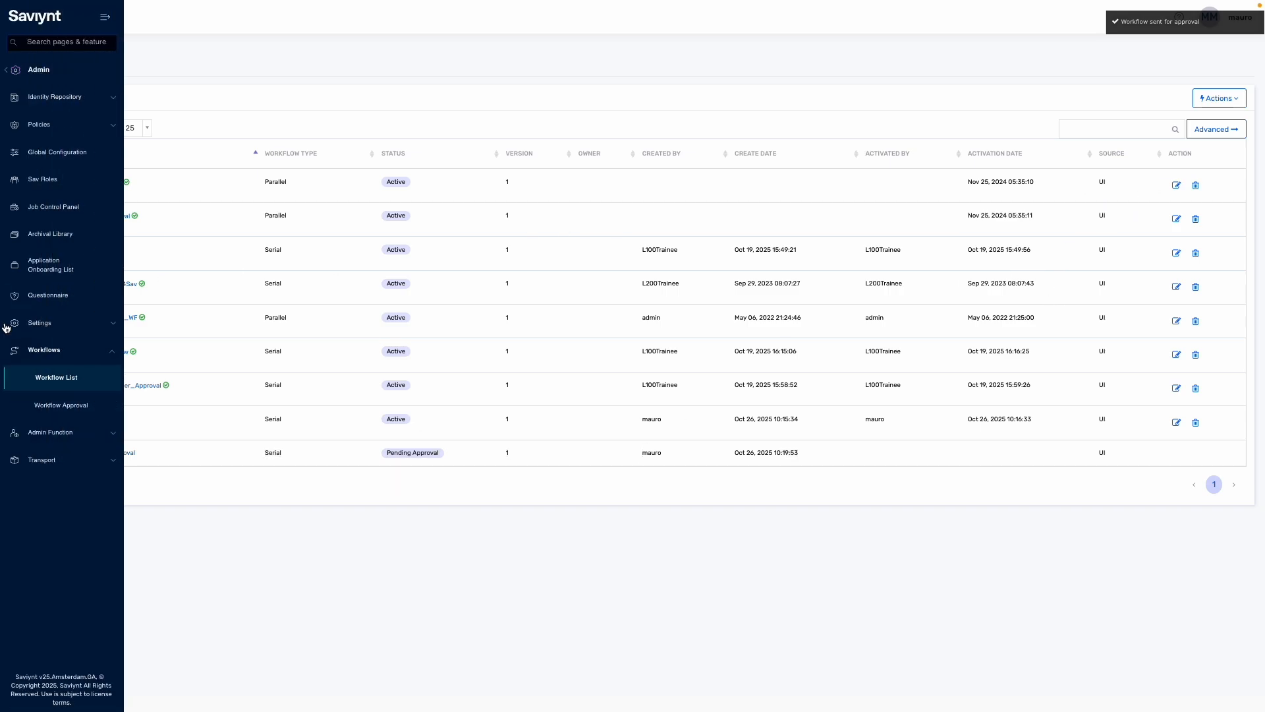
left_click(59, 405)
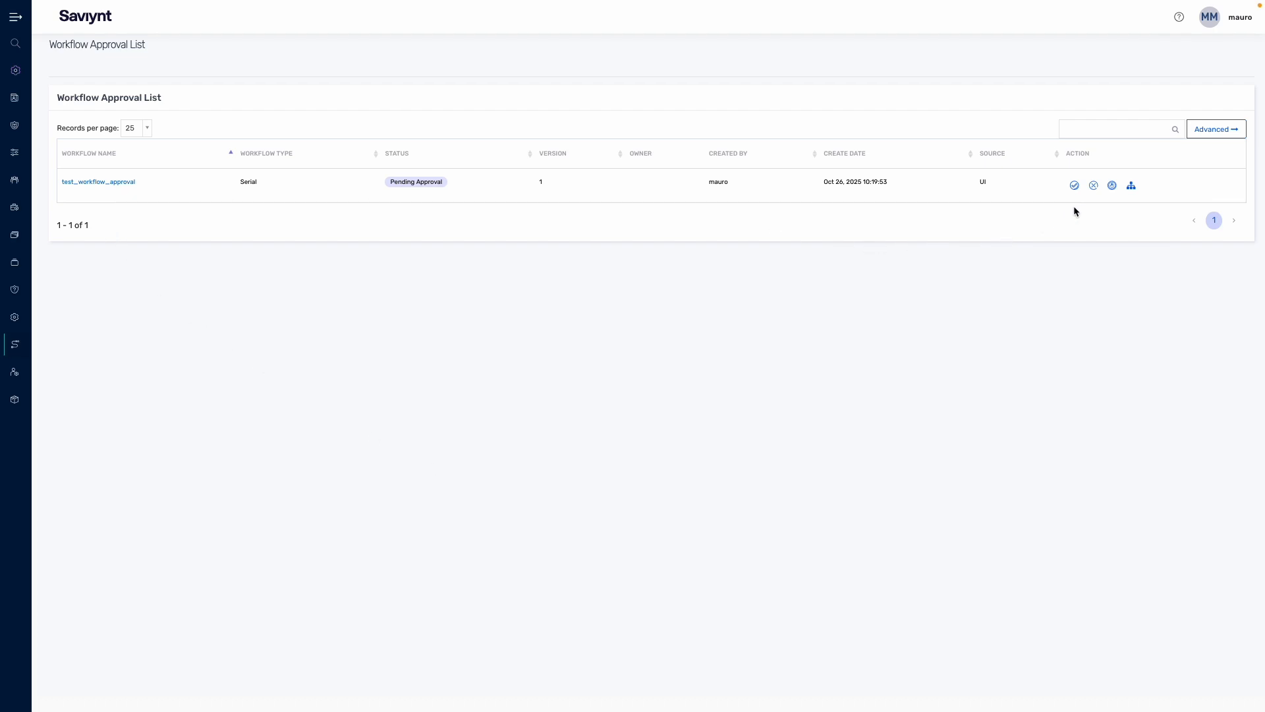
left_click(1074, 185)
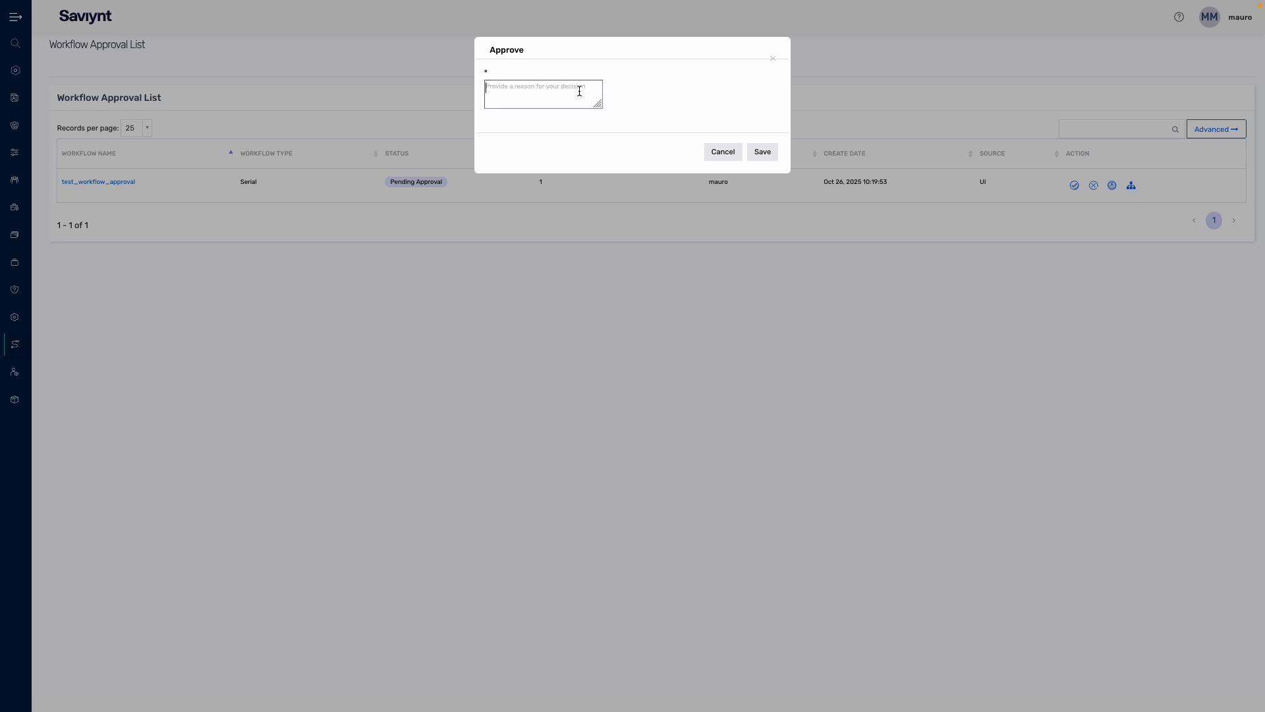
type("I validated the following wf")
left_click(764, 156)
left_click(733, 386)
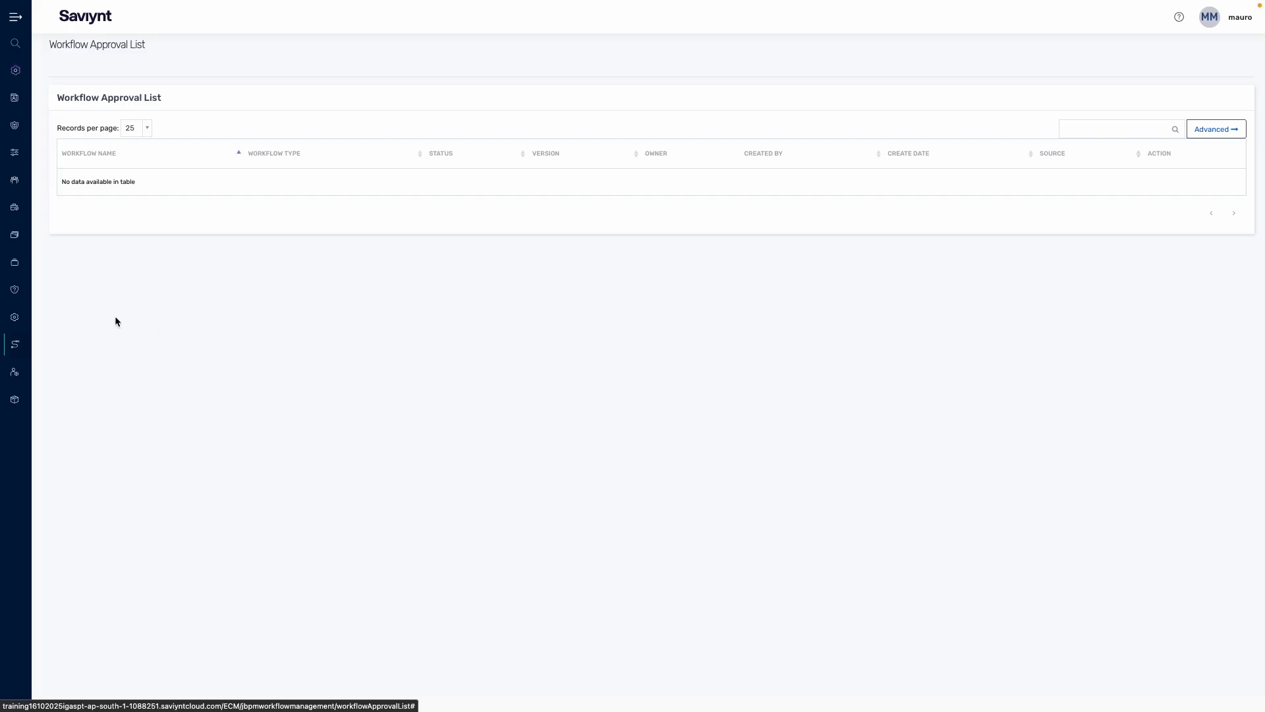
Step: Open the details of the Active Directory security system from the Identity Repository
mouse_move(31, 135)
left_click(46, 97)
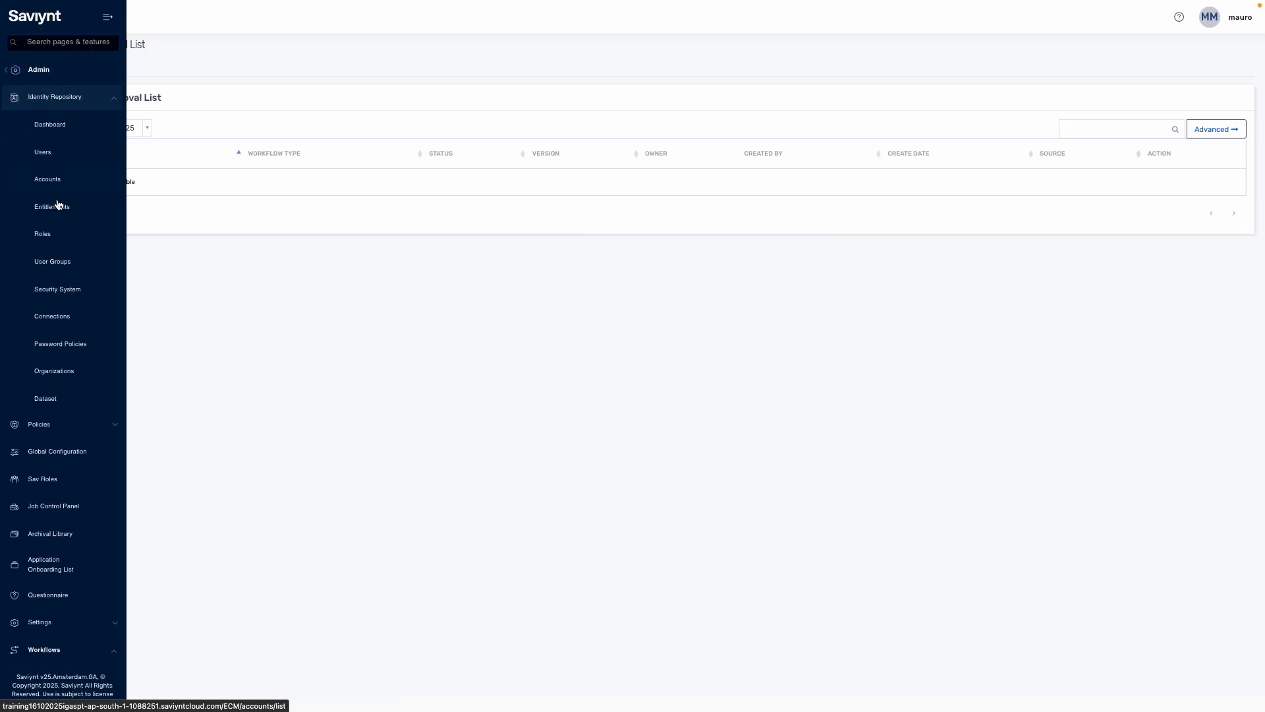
left_click(59, 292)
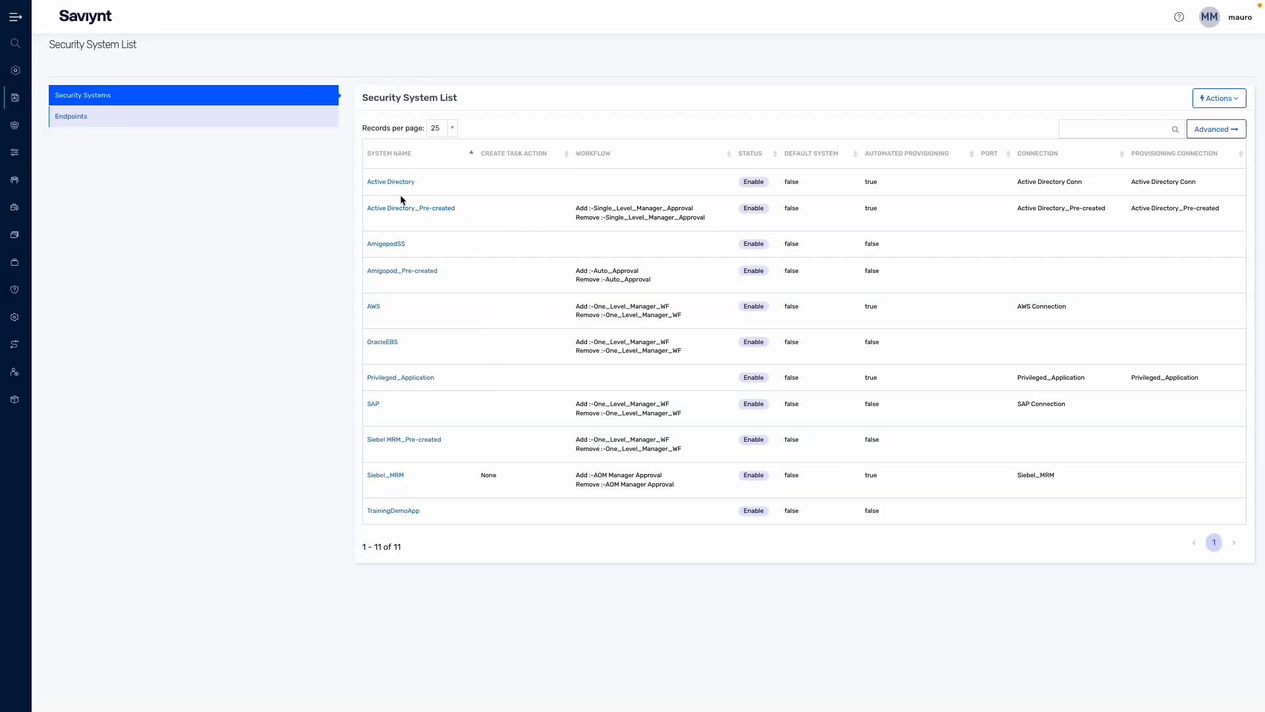
left_click(393, 182)
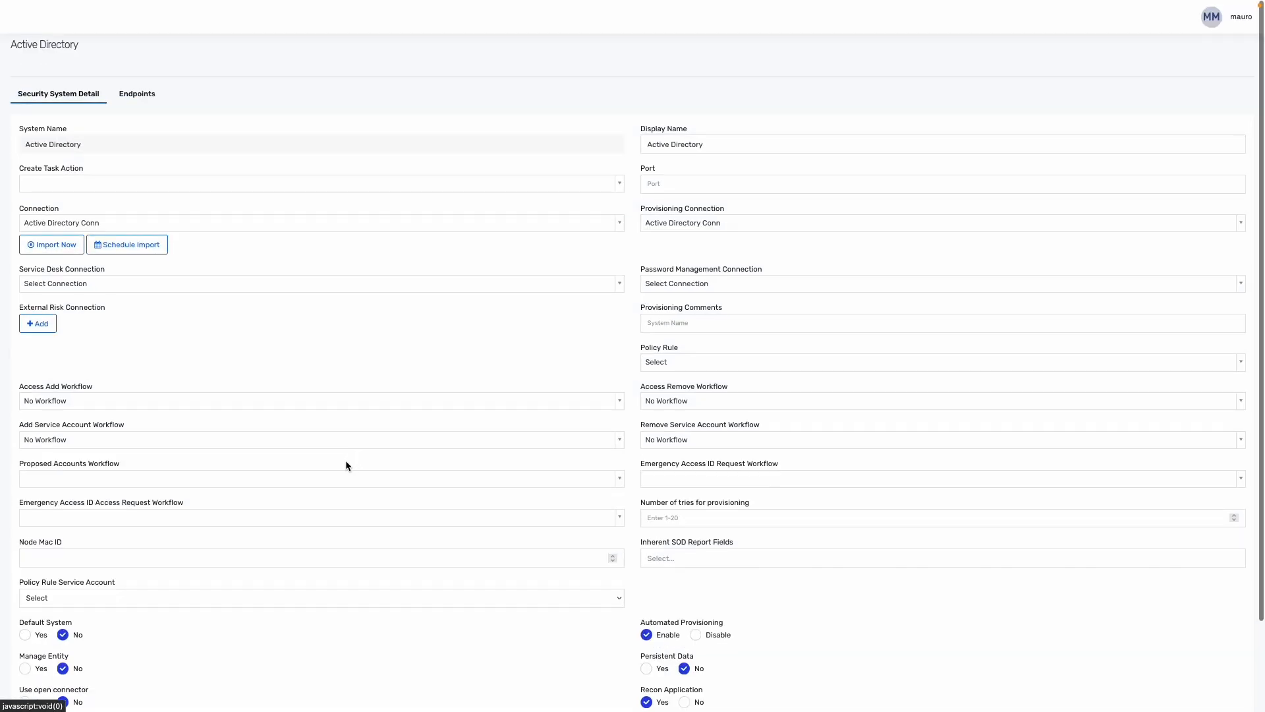
Step: Set the Access Add Workflow of the Active Directory security system to test_workflow_approval
left_click(197, 404)
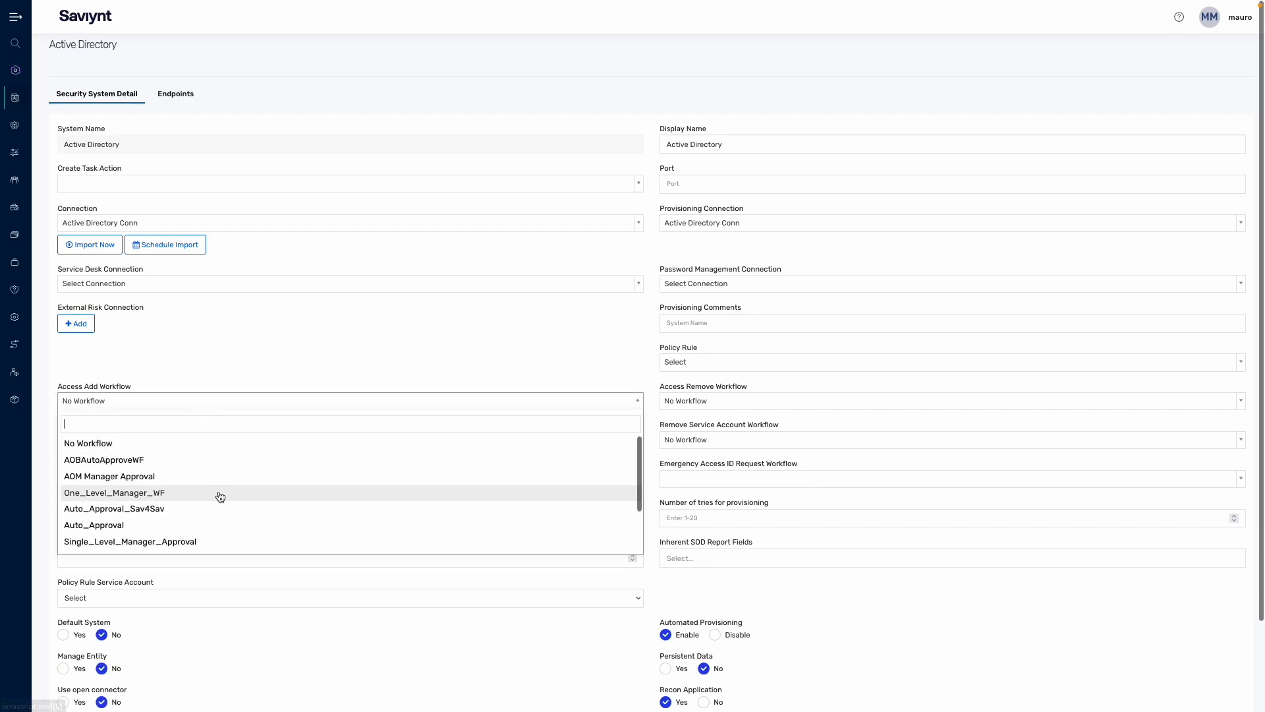
scroll(219, 496, "down", 2)
left_click(172, 541)
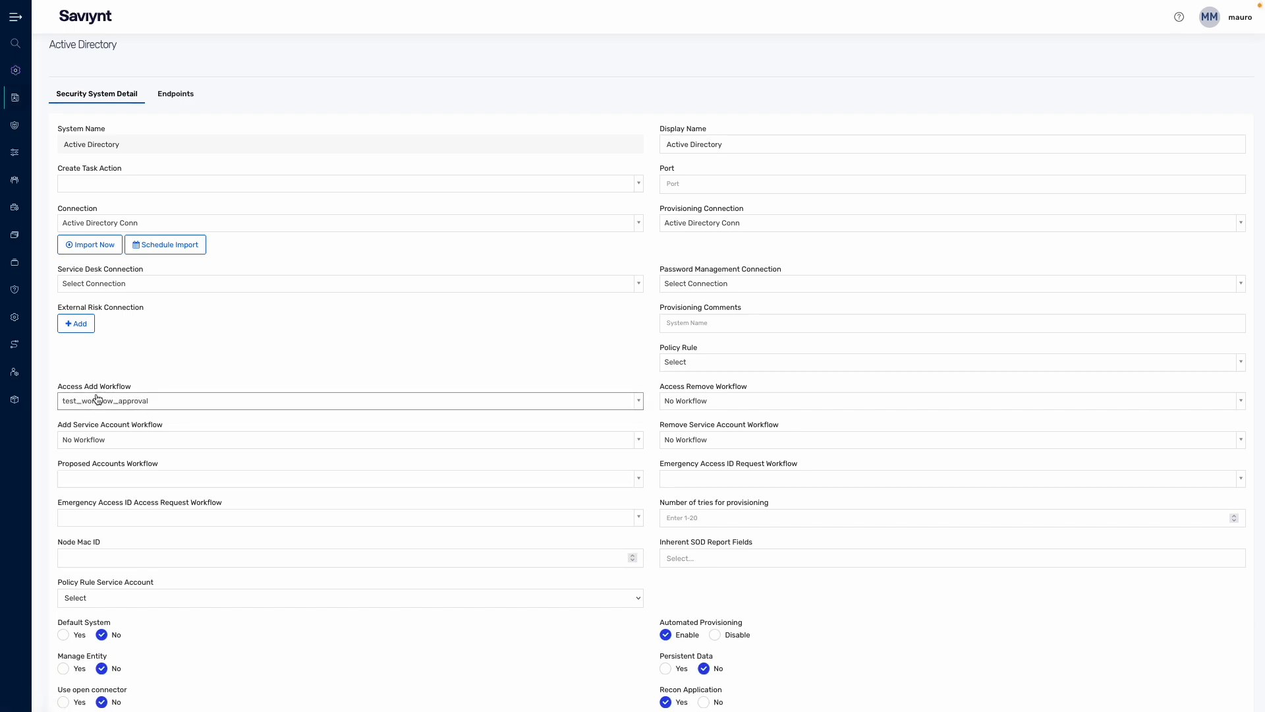